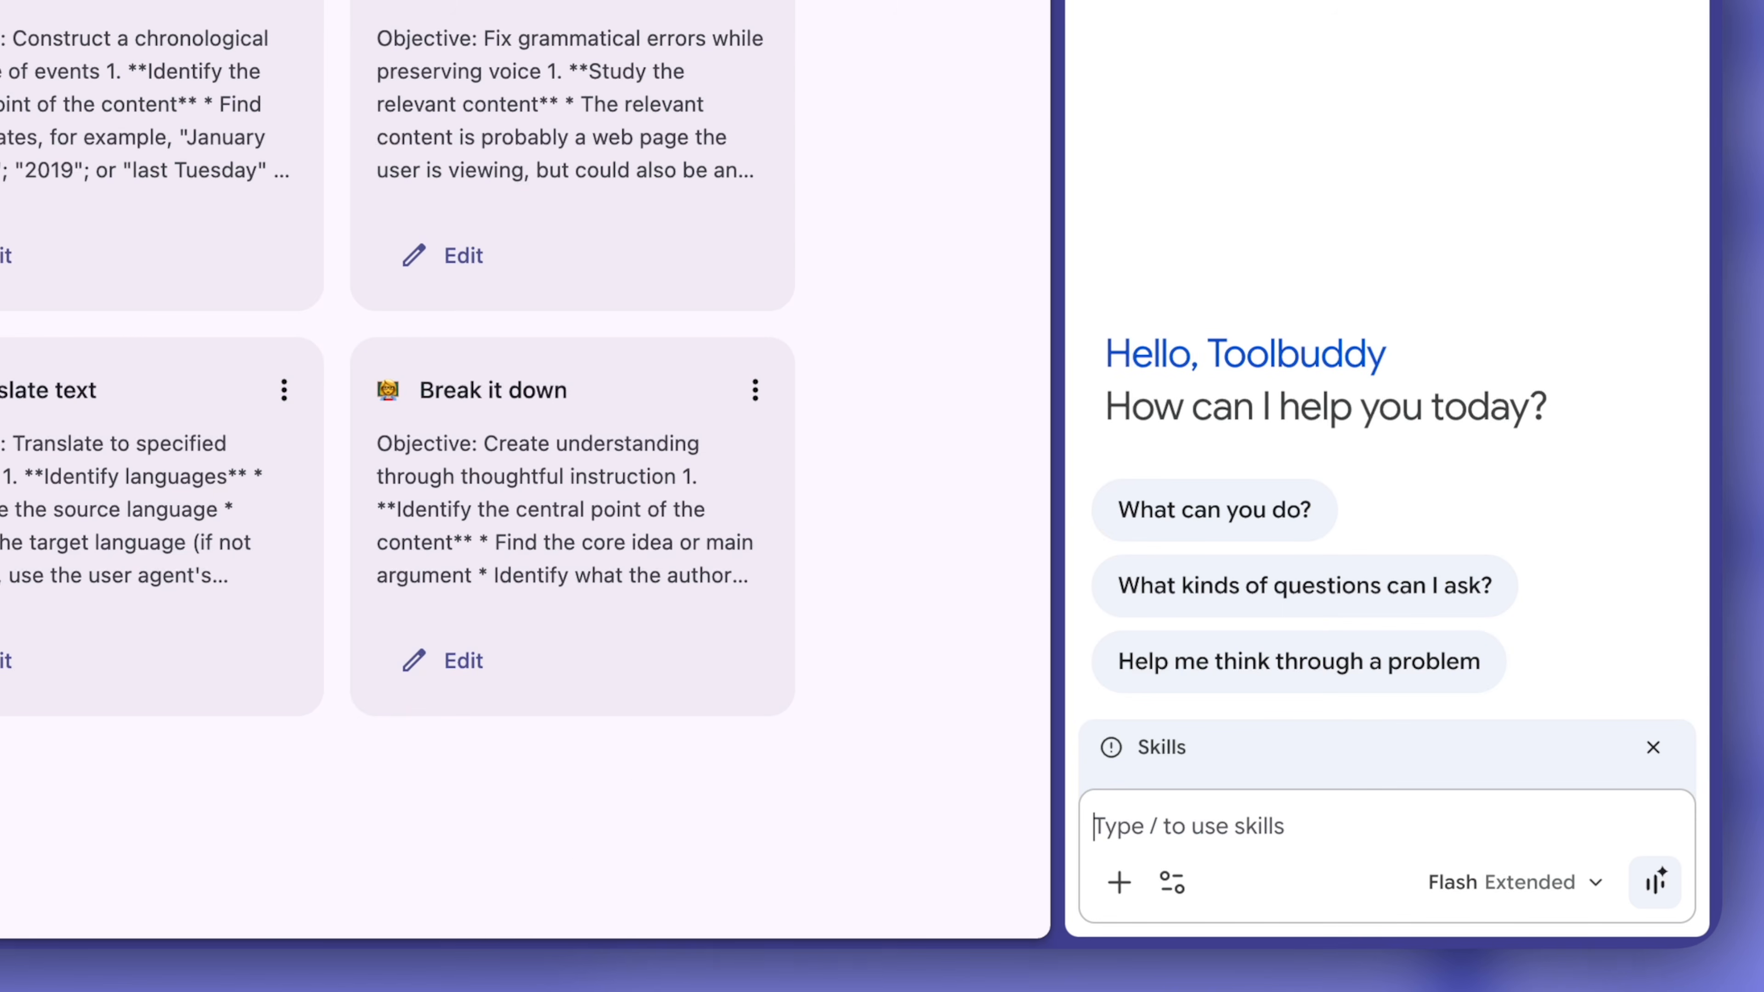
Insert the ToolBuddy · Ideogram 4 BBox Layout Agent skill into the empty Gemini prompt.
{"action": "type", "text": "/"}
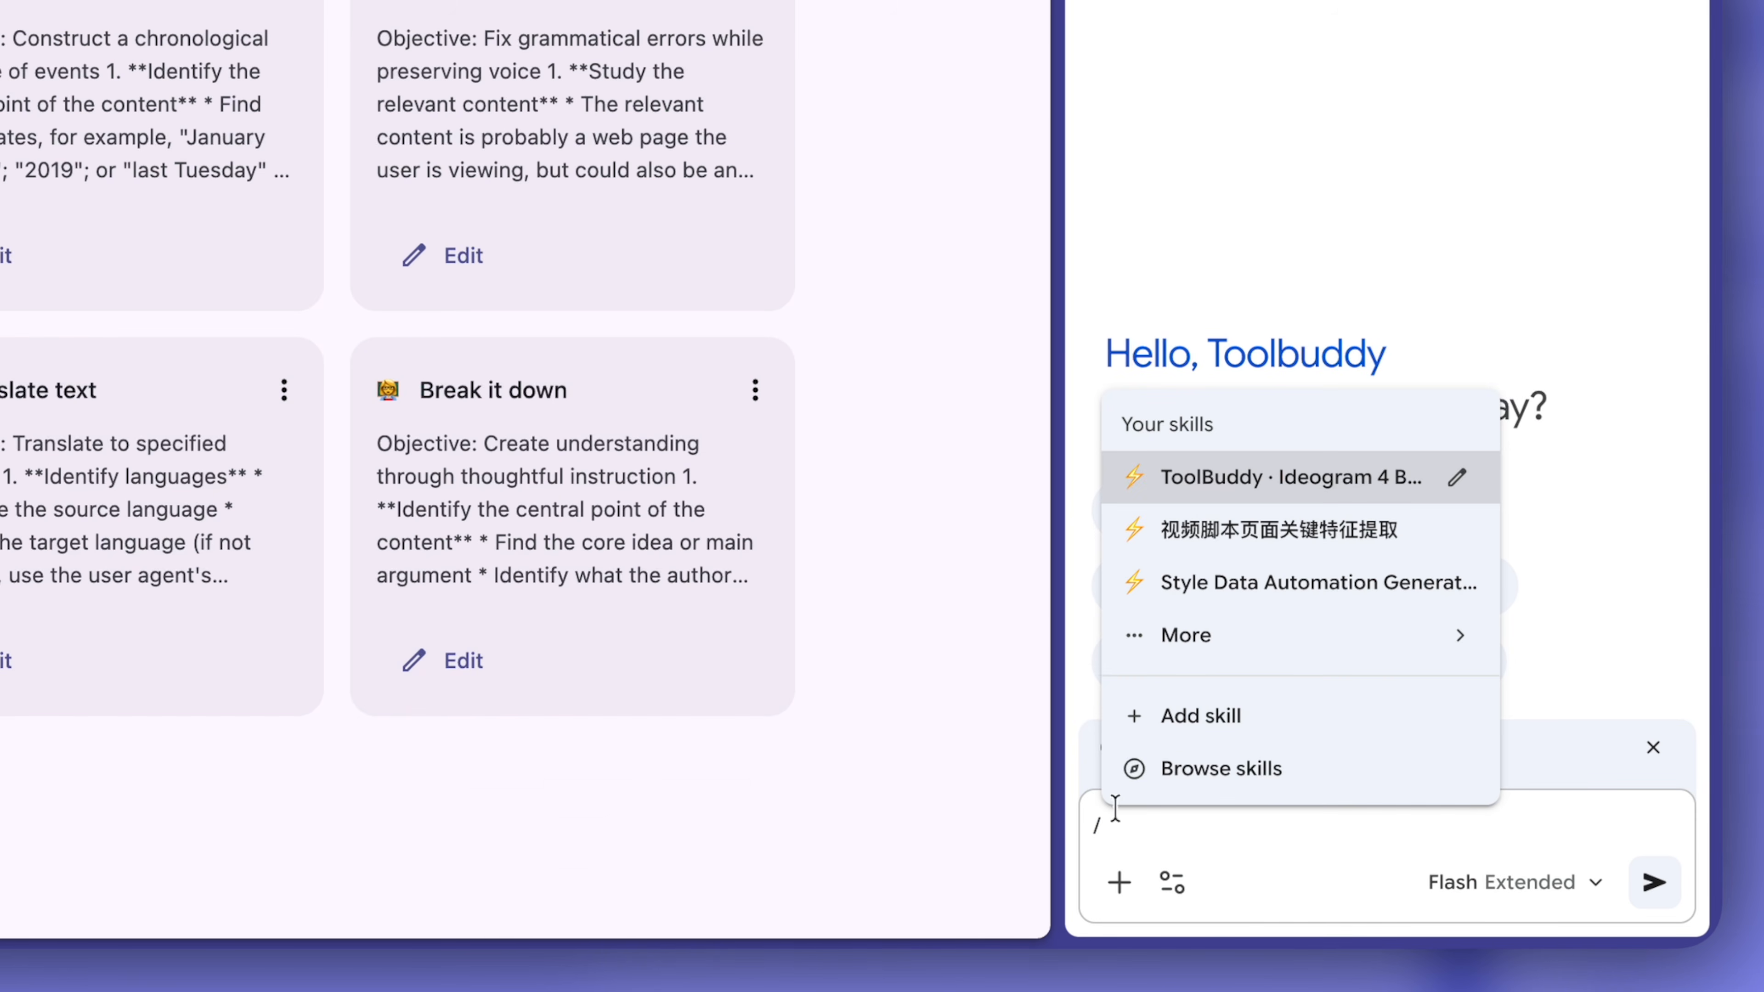
{"action": "left_click", "coordinate": [1252, 480]}
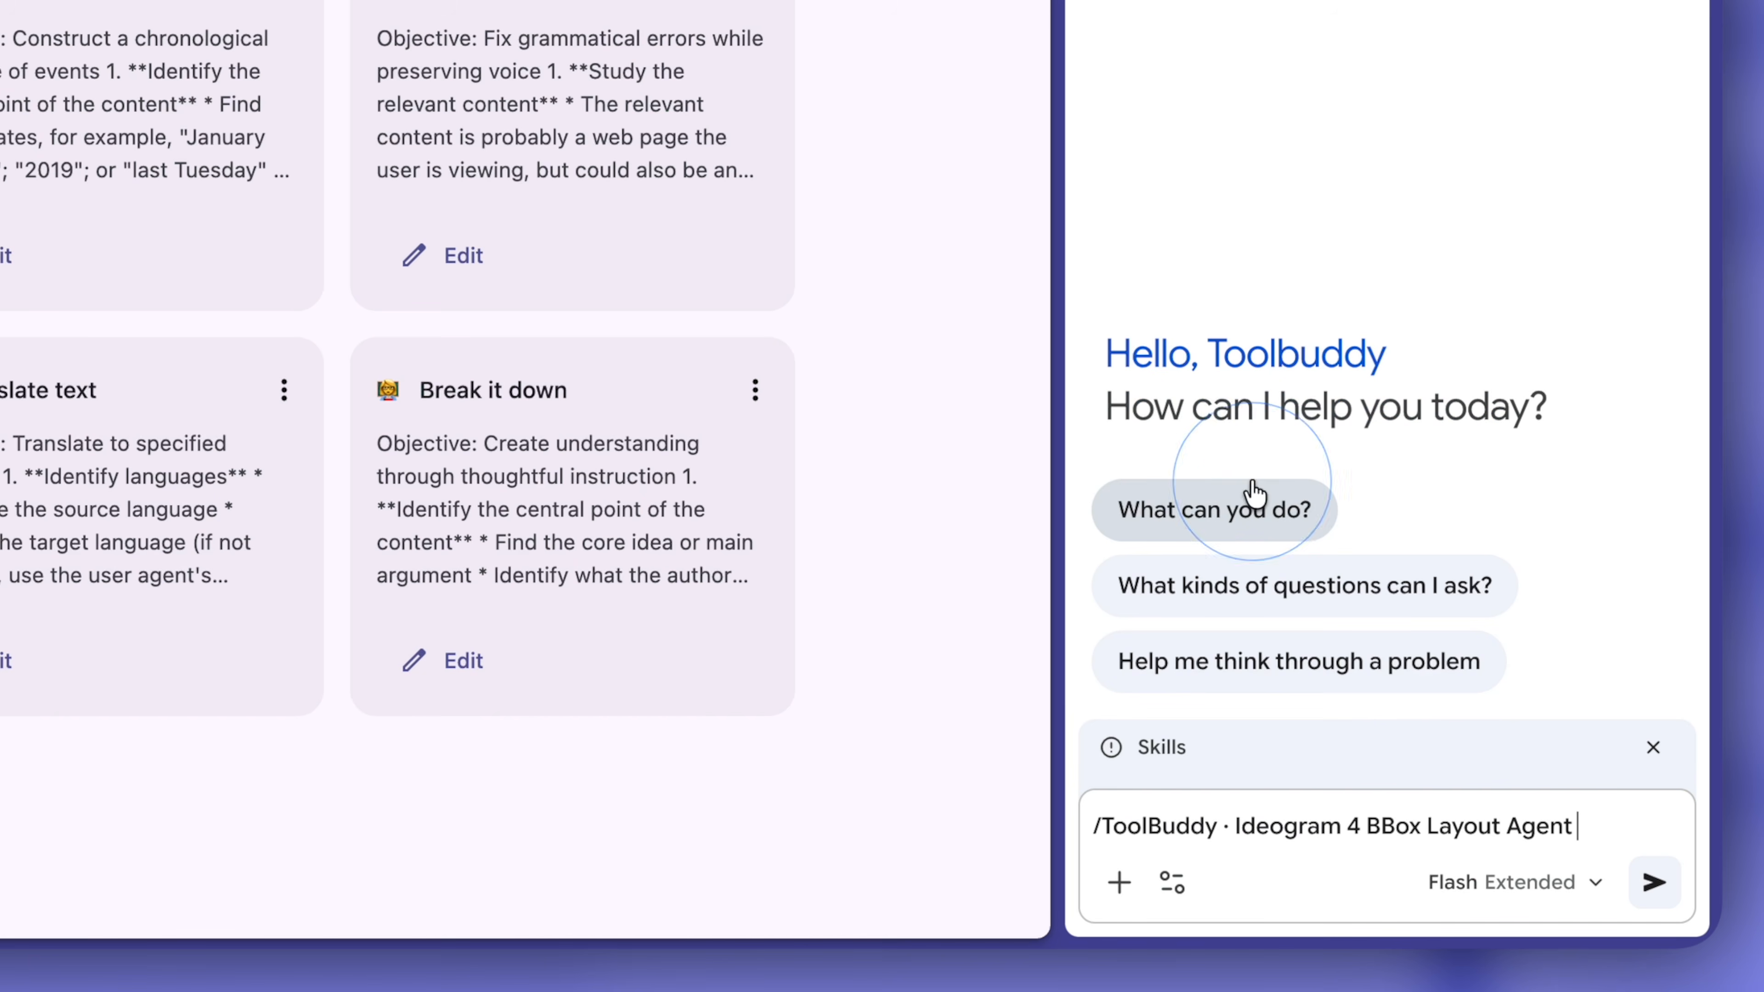
{"action": "left_click", "coordinate": [1629, 823]}
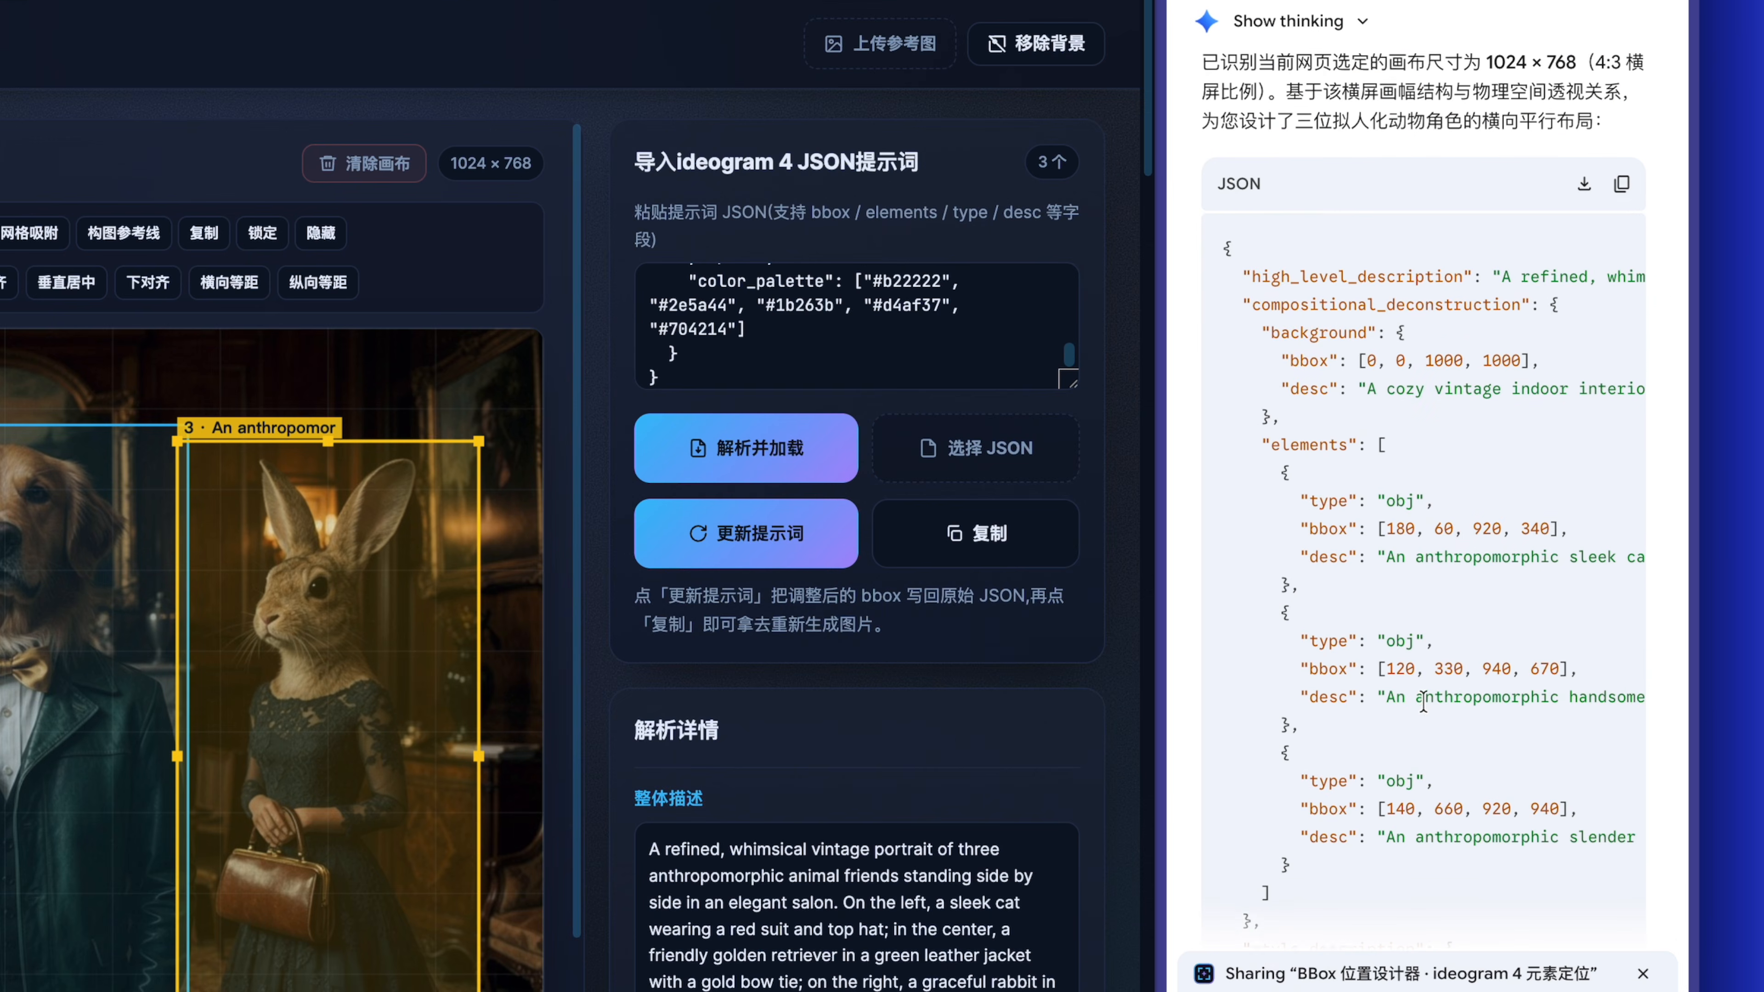
Using the ToolBuddy · Ideogram 4 BBox Layout Agent skill, ask Gemini to adjust the prompt so the rabbit is in the middle and the dog on the right.
{"action": "scroll", "coordinate": [1412, 459], "scroll_direction": "up", "scroll_amount": 2}
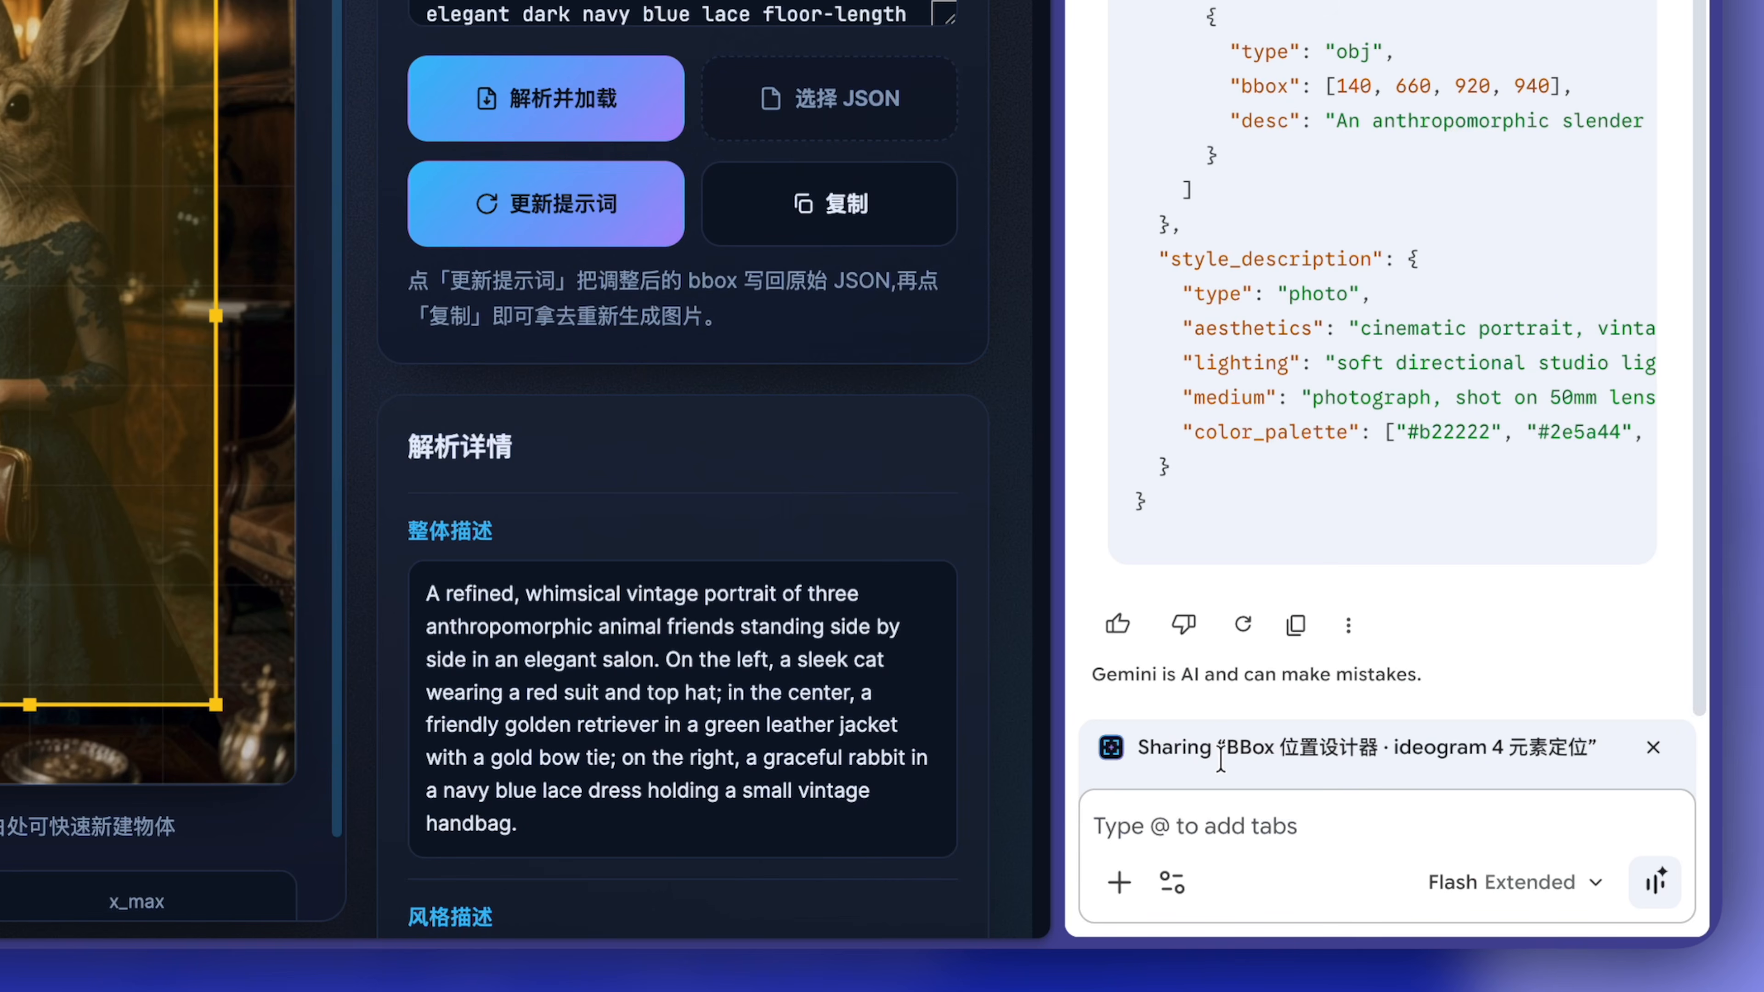
{"action": "left_click", "coordinate": [1141, 823]}
{"action": "type", "text": "/"}
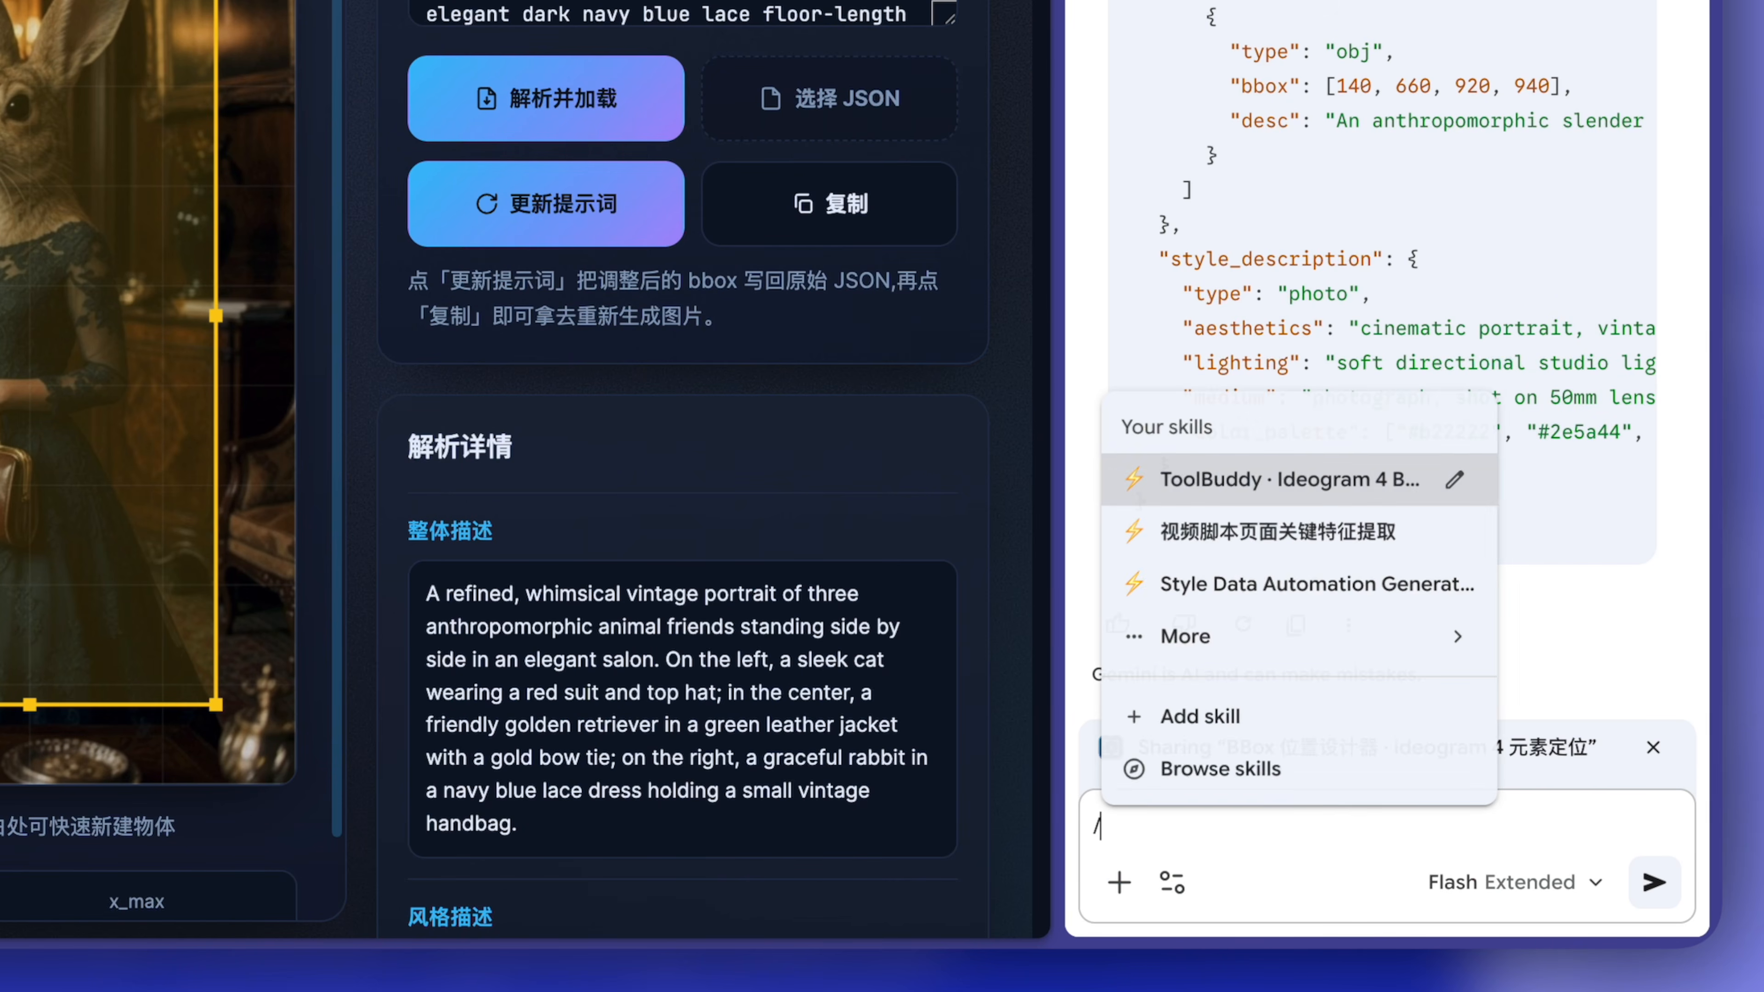
{"action": "left_click", "coordinate": [1323, 478]}
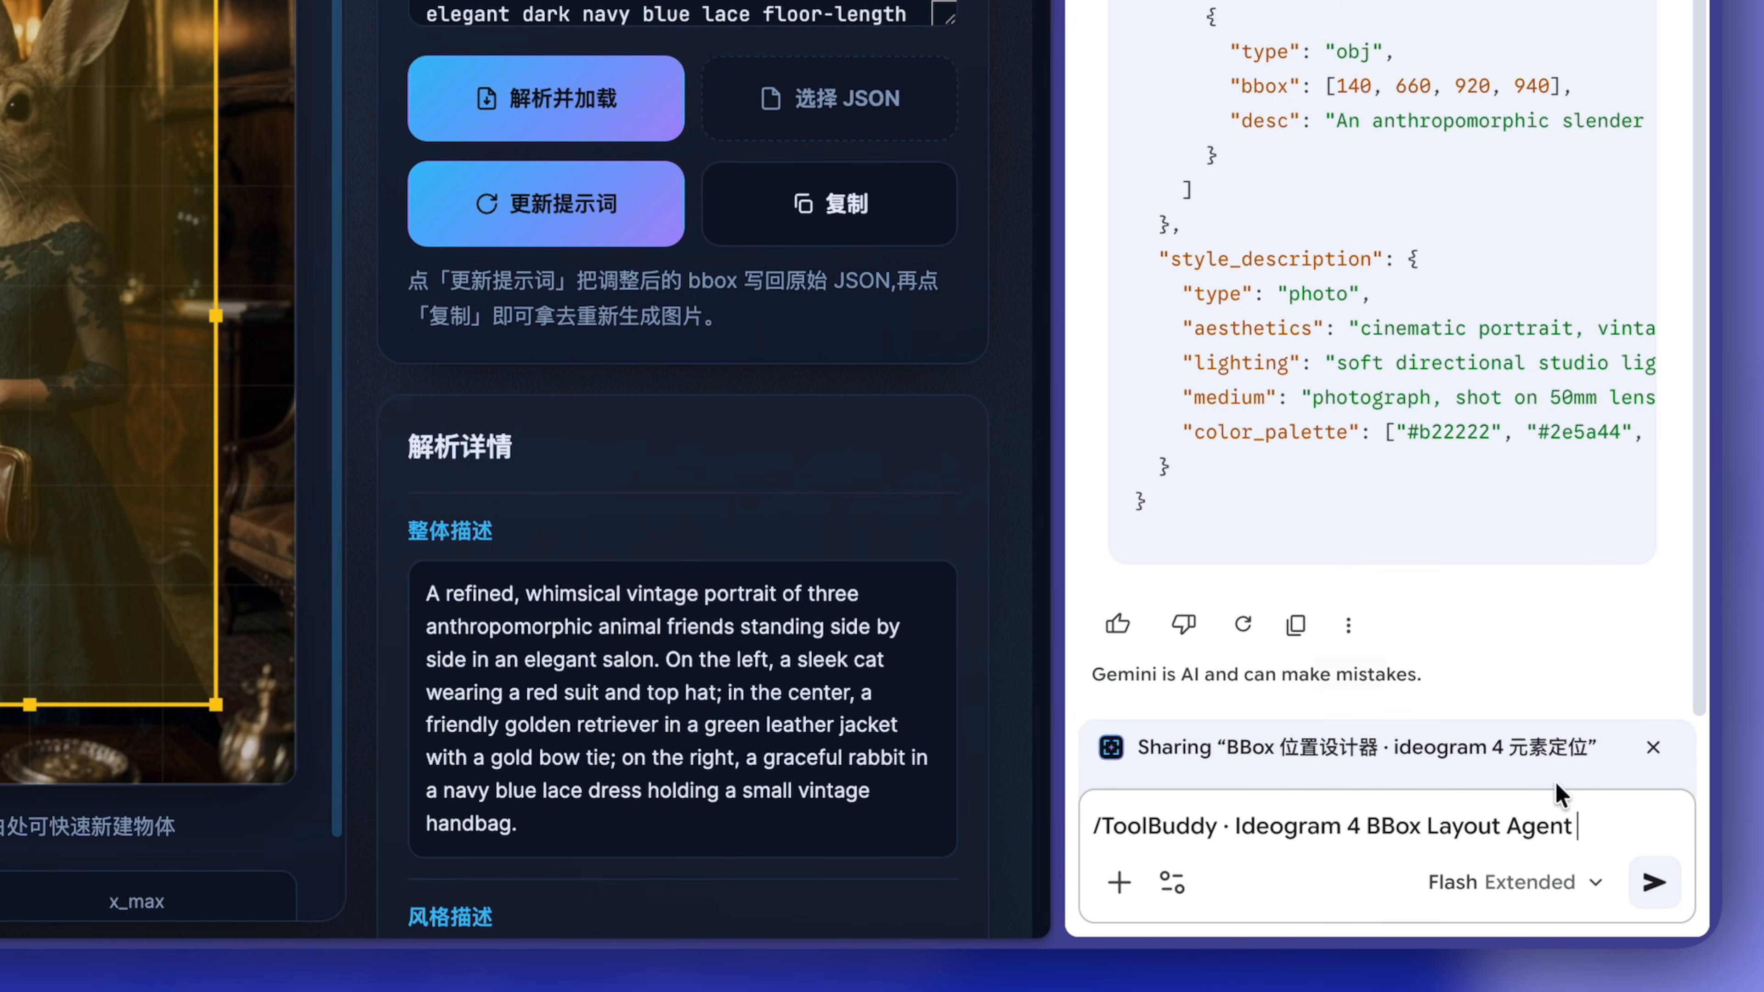
{"action": "left_click", "coordinate": [1609, 823]}
{"action": "type", "text": "我希望兔小姐出现在中间，狗大爷出现在右边，它们两位交换一个位置，请帮我调整提示词。"}
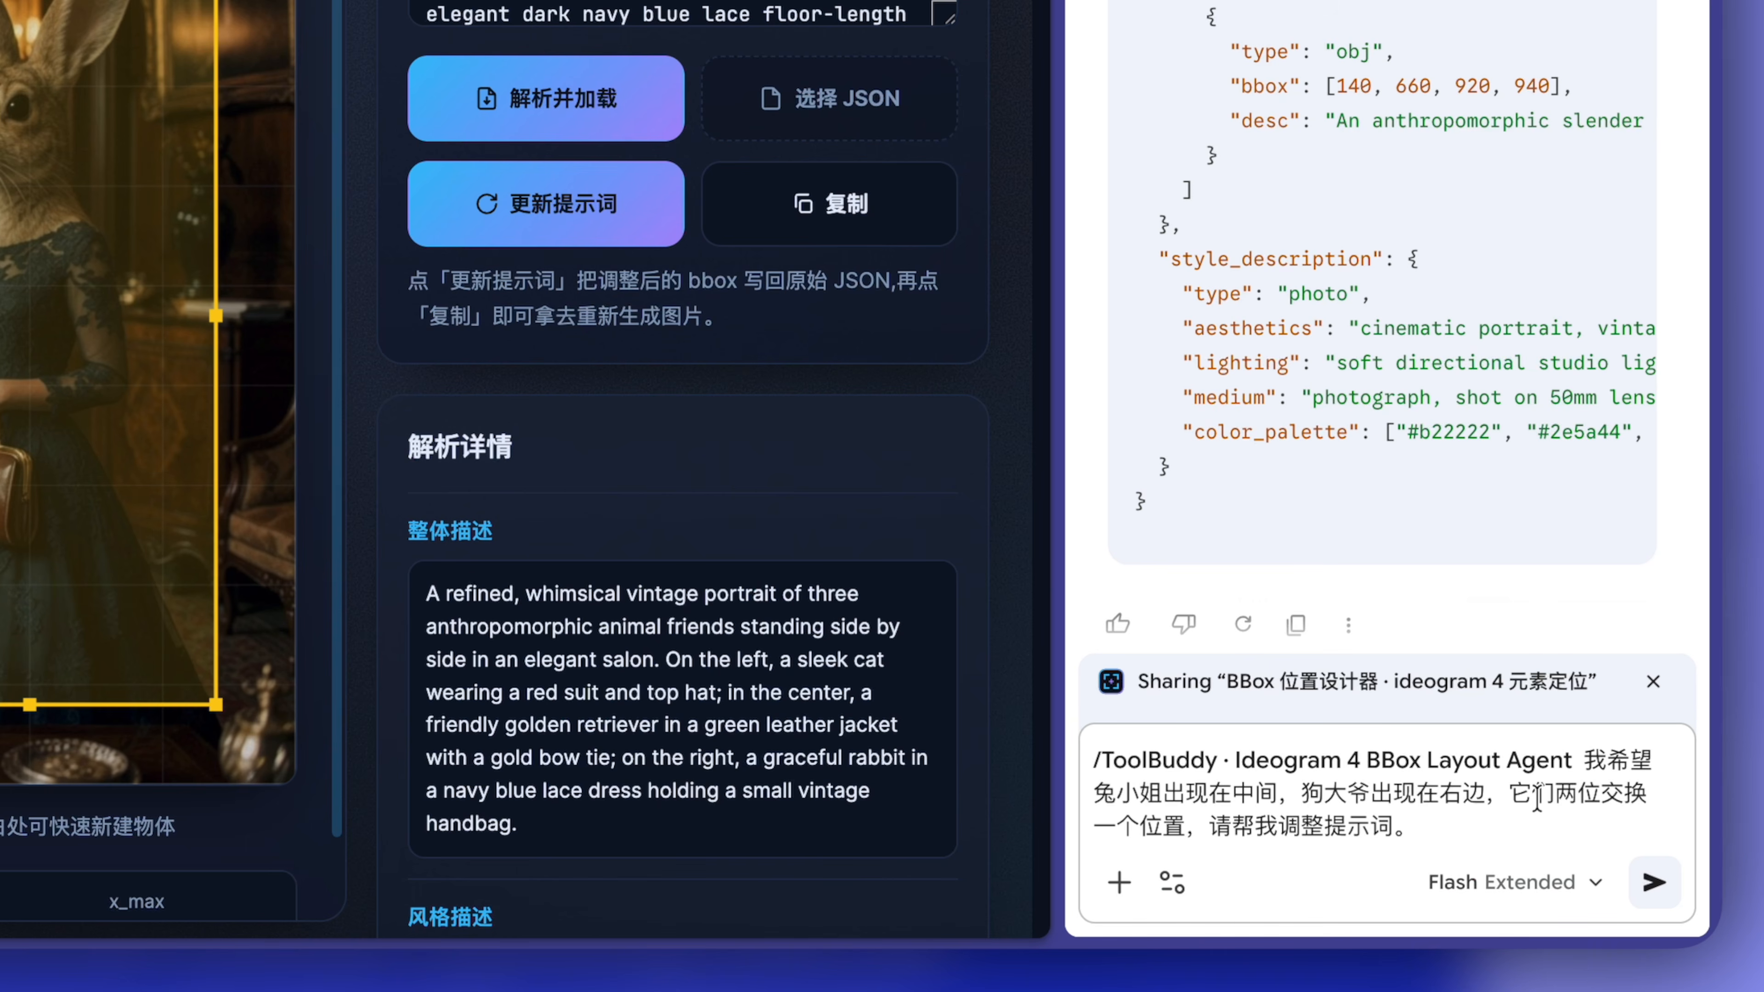
{"action": "left_click", "coordinate": [1651, 884]}
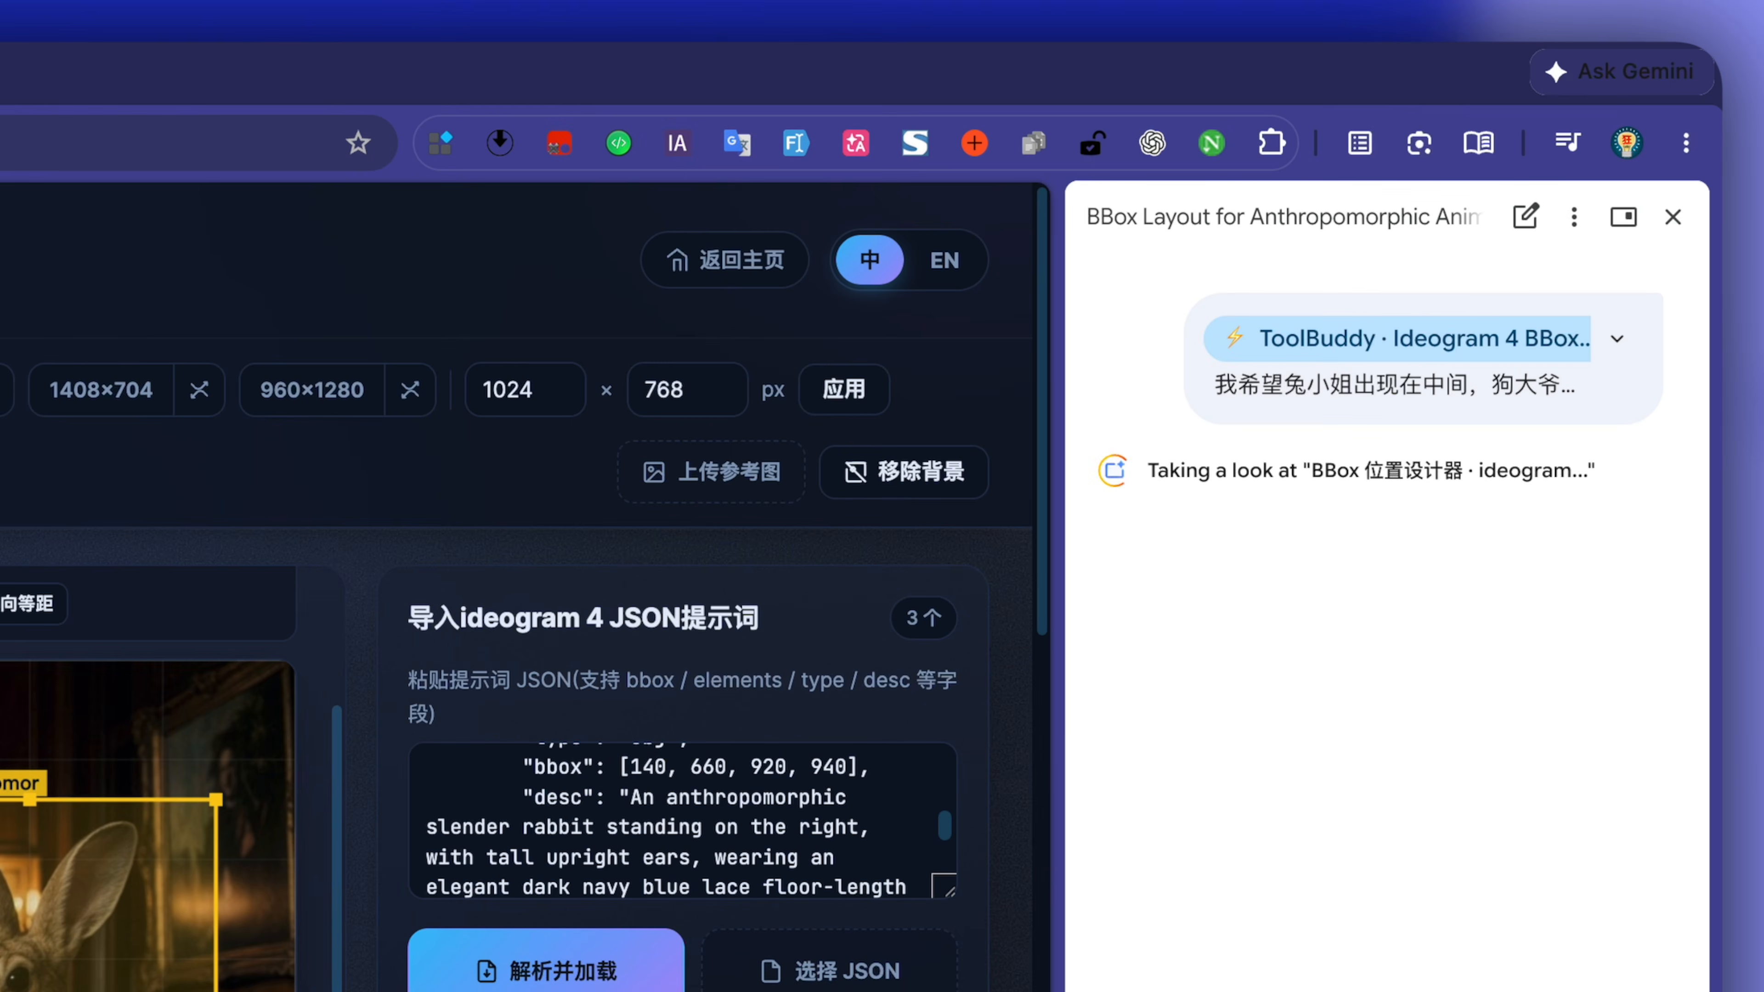
Replace the BBox designer's imported JSON with Gemini's code for the swapped rabbit and dog, and parse it onto the canvas.
{"action": "left_click", "coordinate": [1617, 226]}
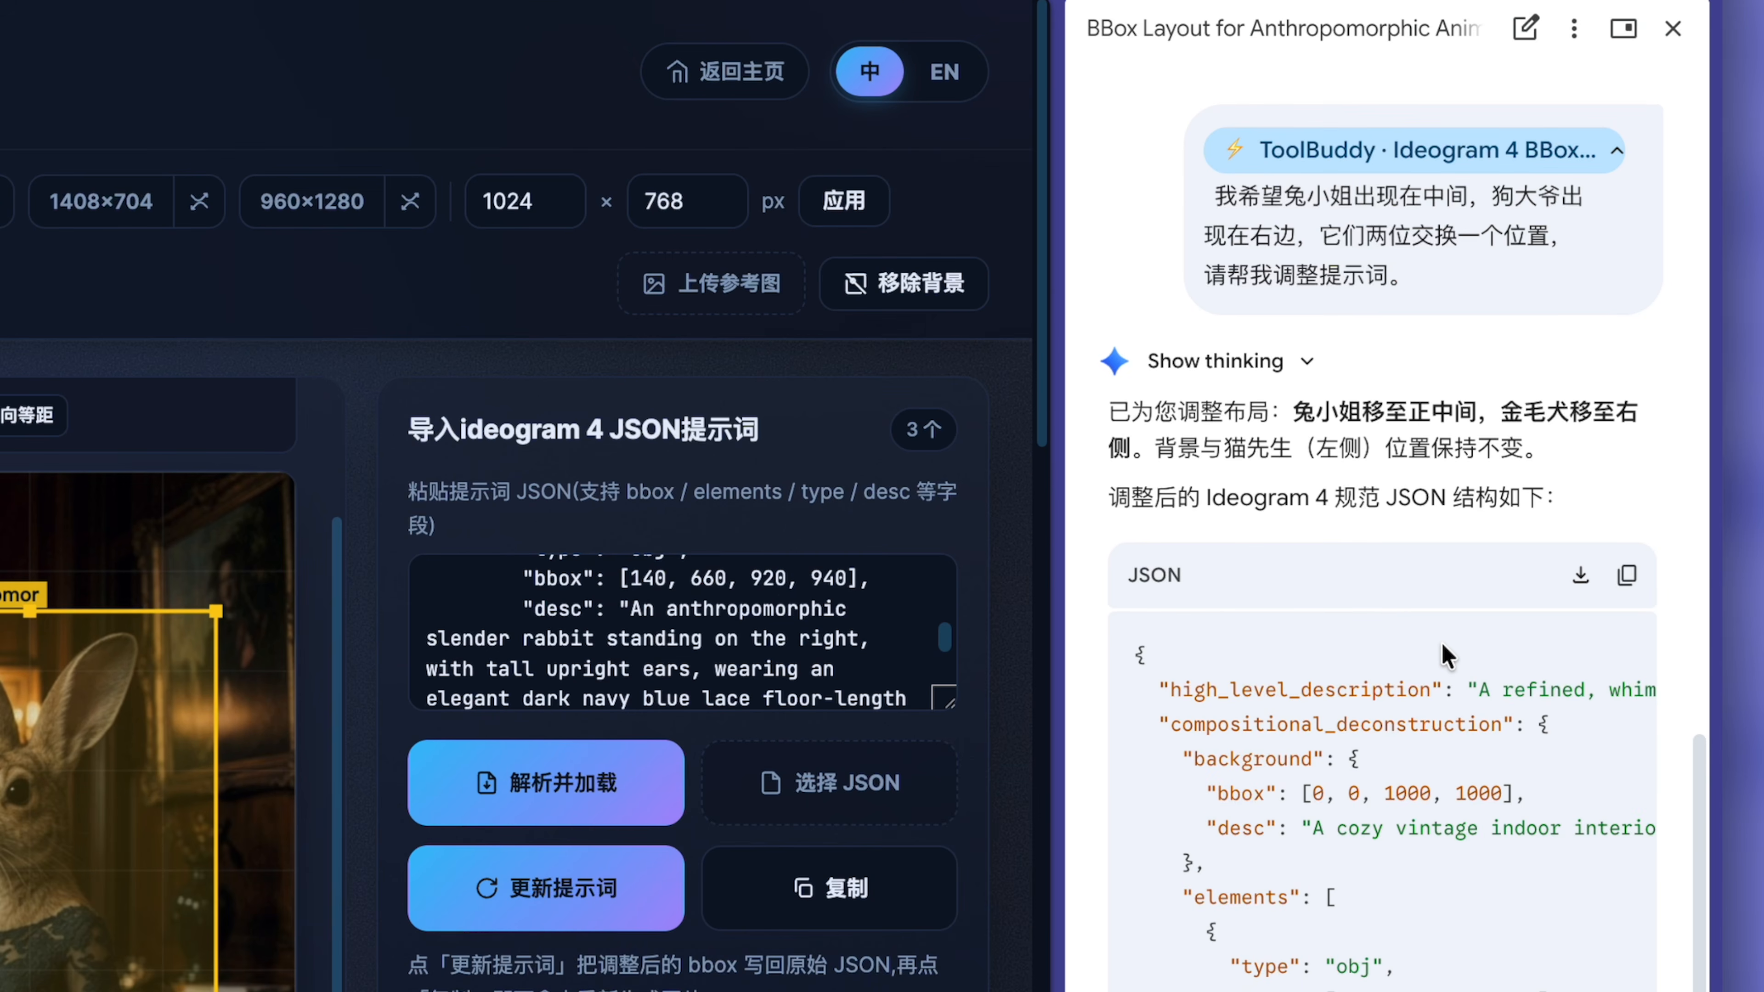
{"action": "scroll", "coordinate": [1445, 653], "scroll_direction": "down", "scroll_amount": 9}
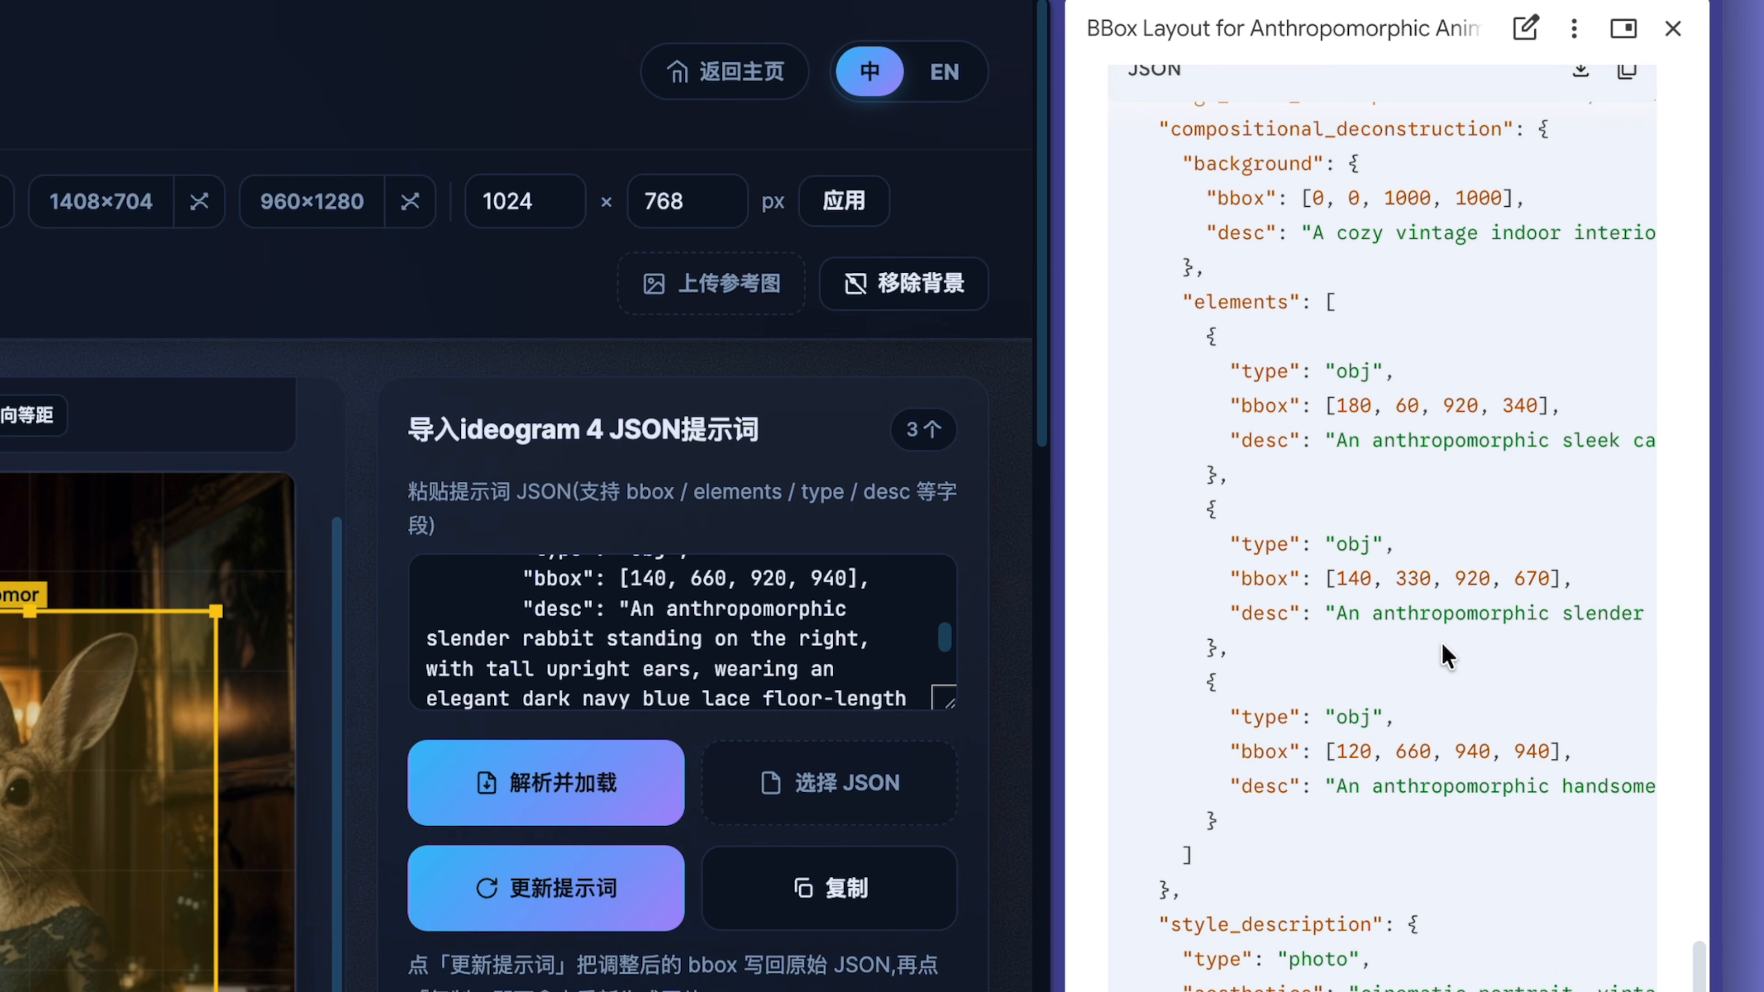
{"action": "scroll", "coordinate": [1440, 641], "scroll_direction": "up", "scroll_amount": 4}
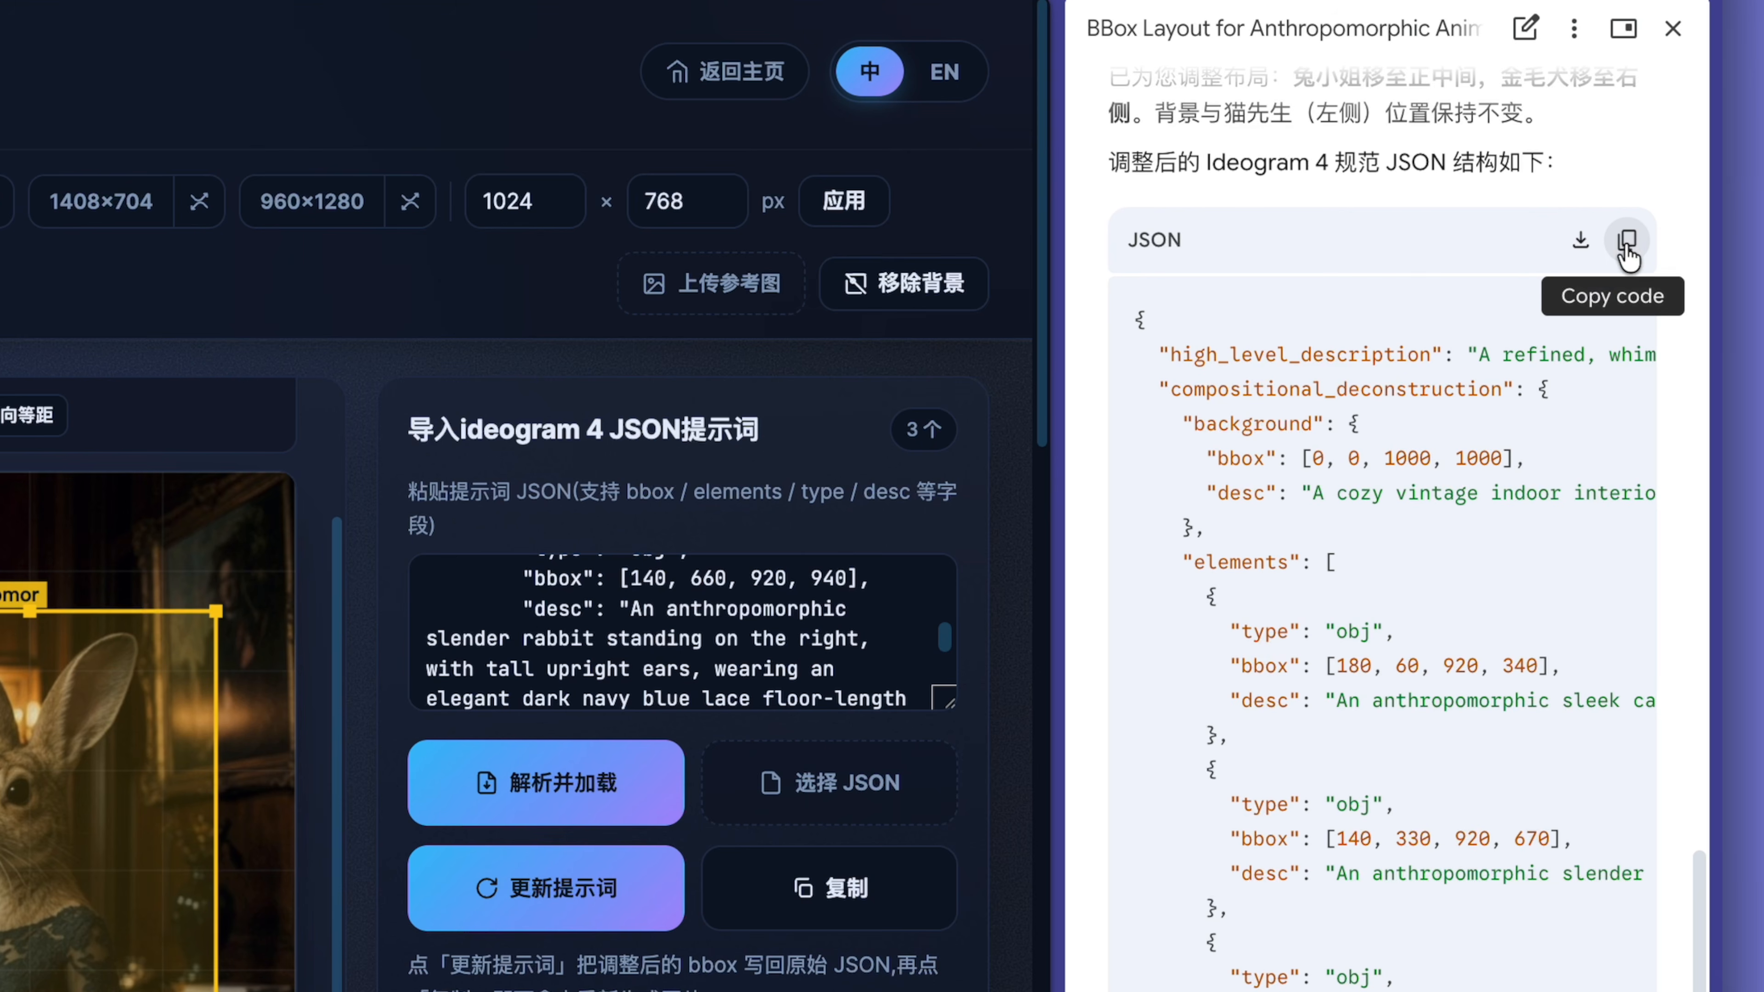
{"action": "left_click", "coordinate": [1627, 257]}
{"action": "left_click", "coordinate": [557, 608]}
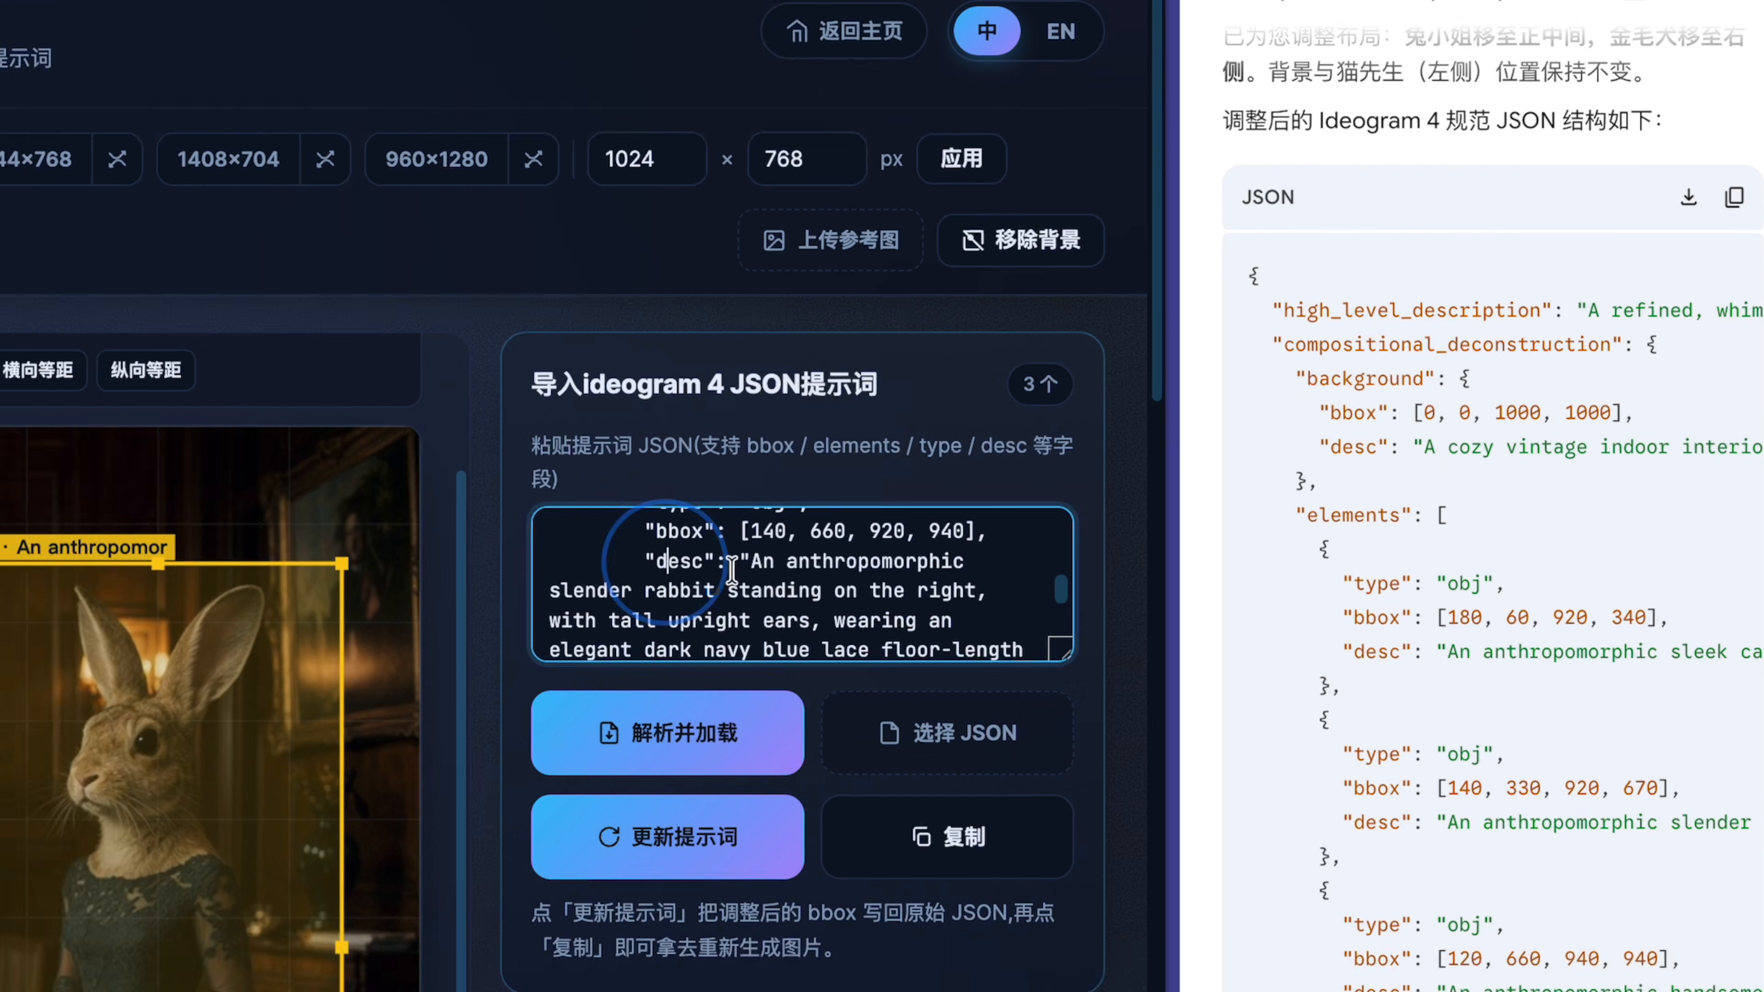
{"action": "key", "text": "super+a"}
{"action": "key", "text": "super+v"}
{"action": "left_click", "coordinate": [649, 753]}
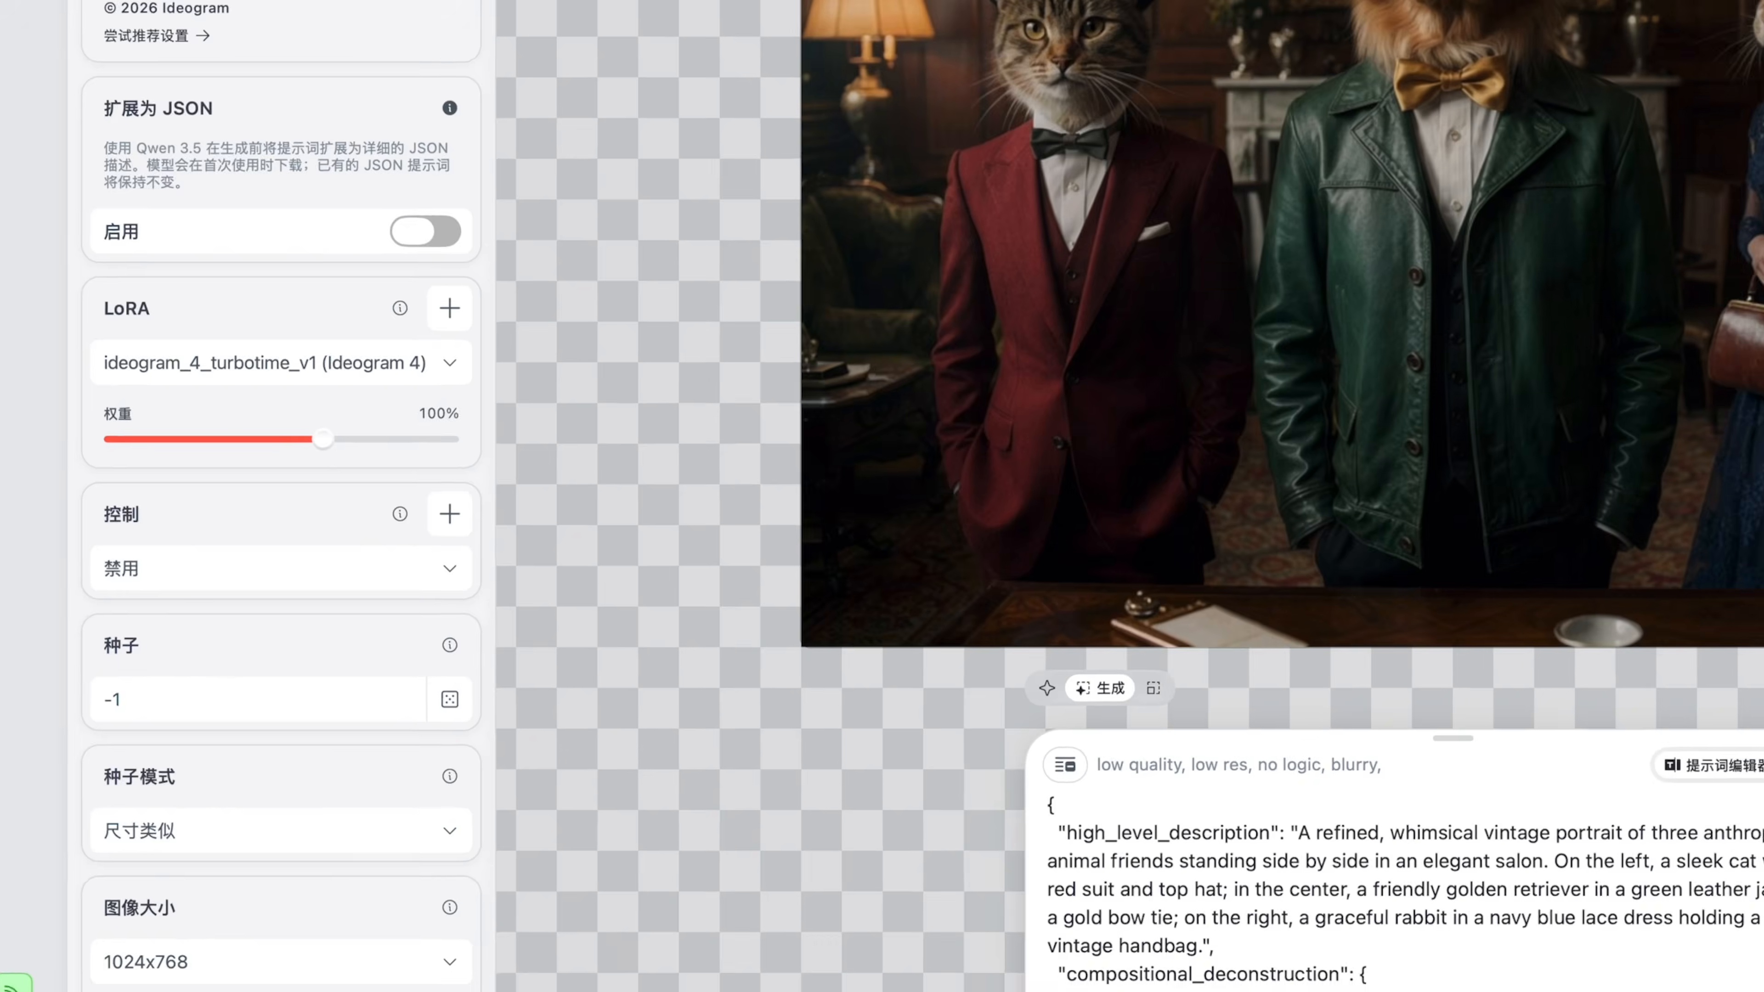
In the image generation app, replace the whole prompt with the copied JSON and generate one image.
{"action": "key", "text": "super+a"}
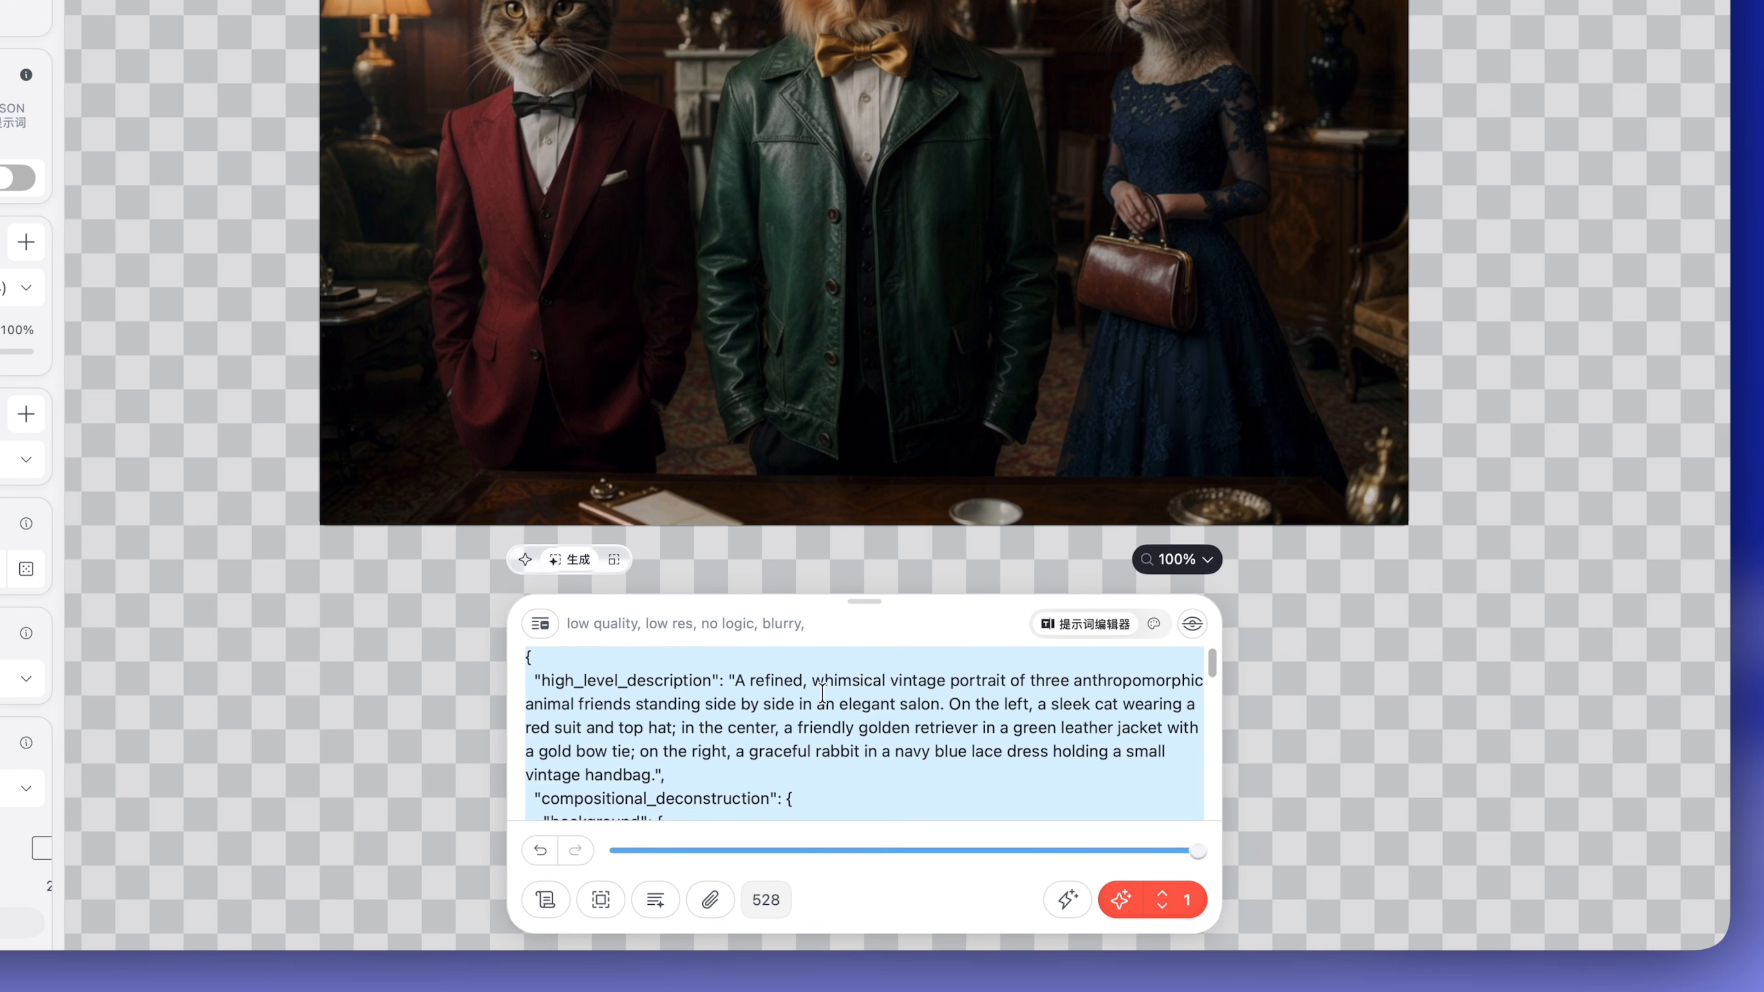
{"action": "key", "text": "super+v"}
{"action": "left_click", "coordinate": [1120, 900]}
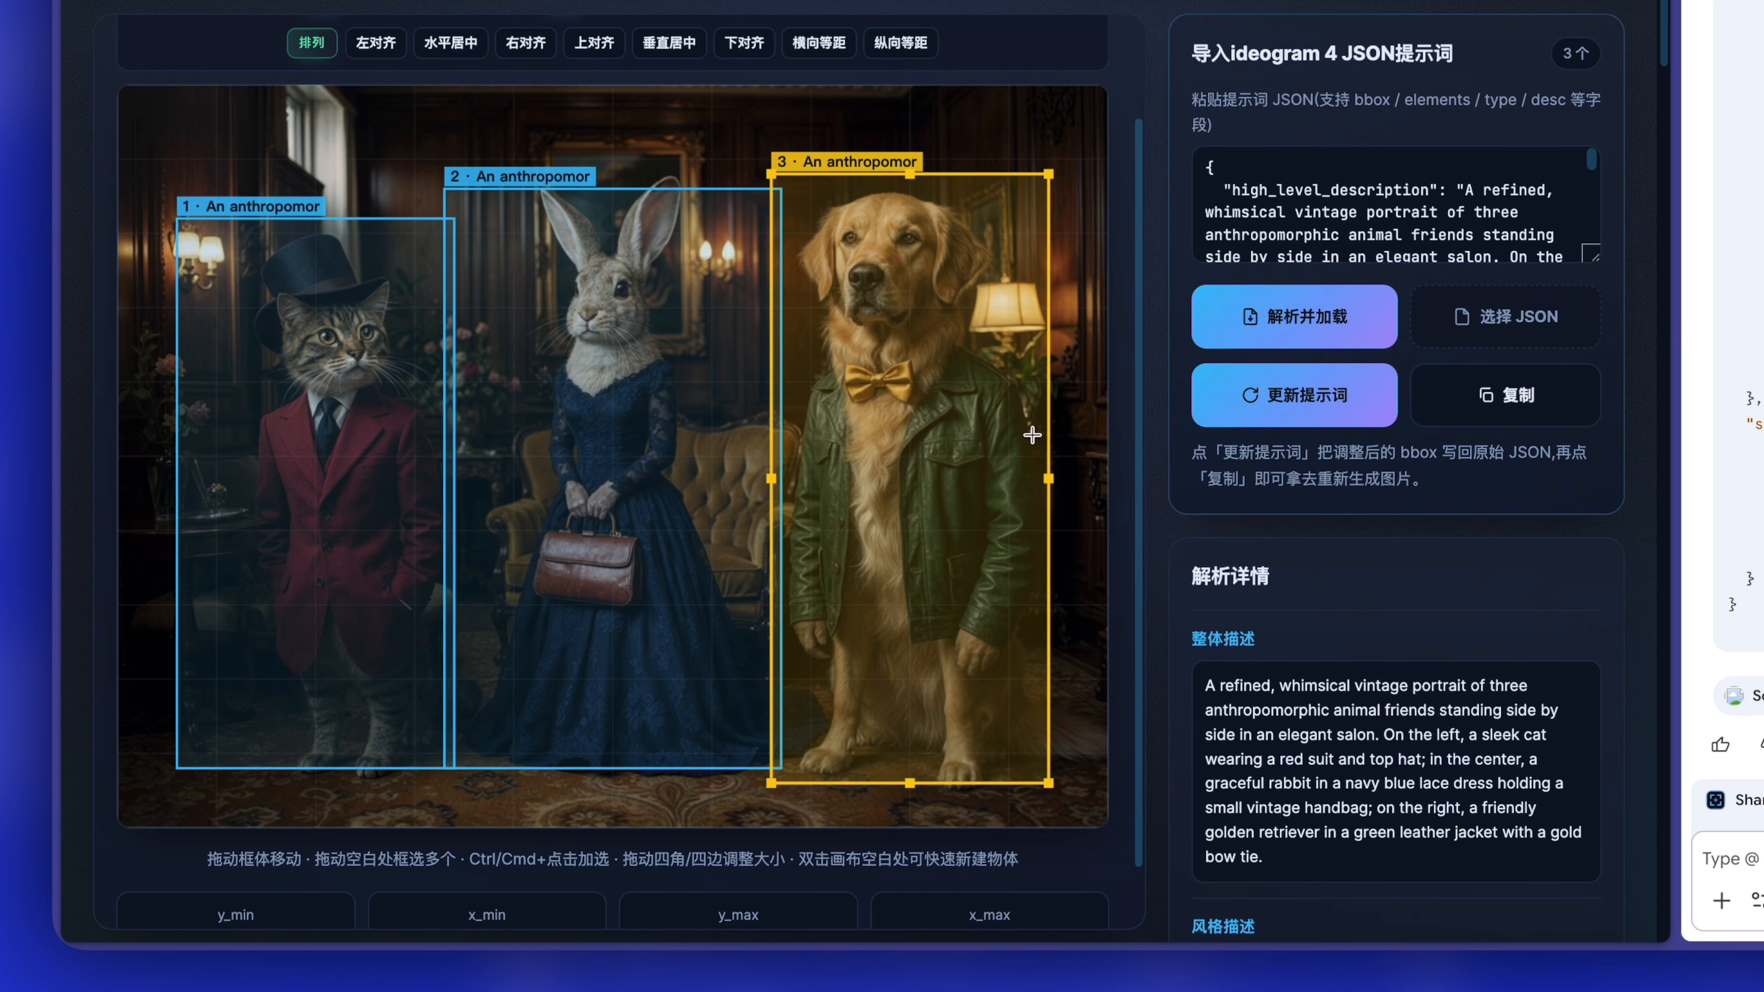
Ask Gemini, using the ToolBuddy BBox Layout Agent skill, to split the cat's hat and the rabbit's handbag into separate BBOX elements.
{"action": "left_click", "coordinate": [590, 345]}
{"action": "left_click", "coordinate": [388, 375]}
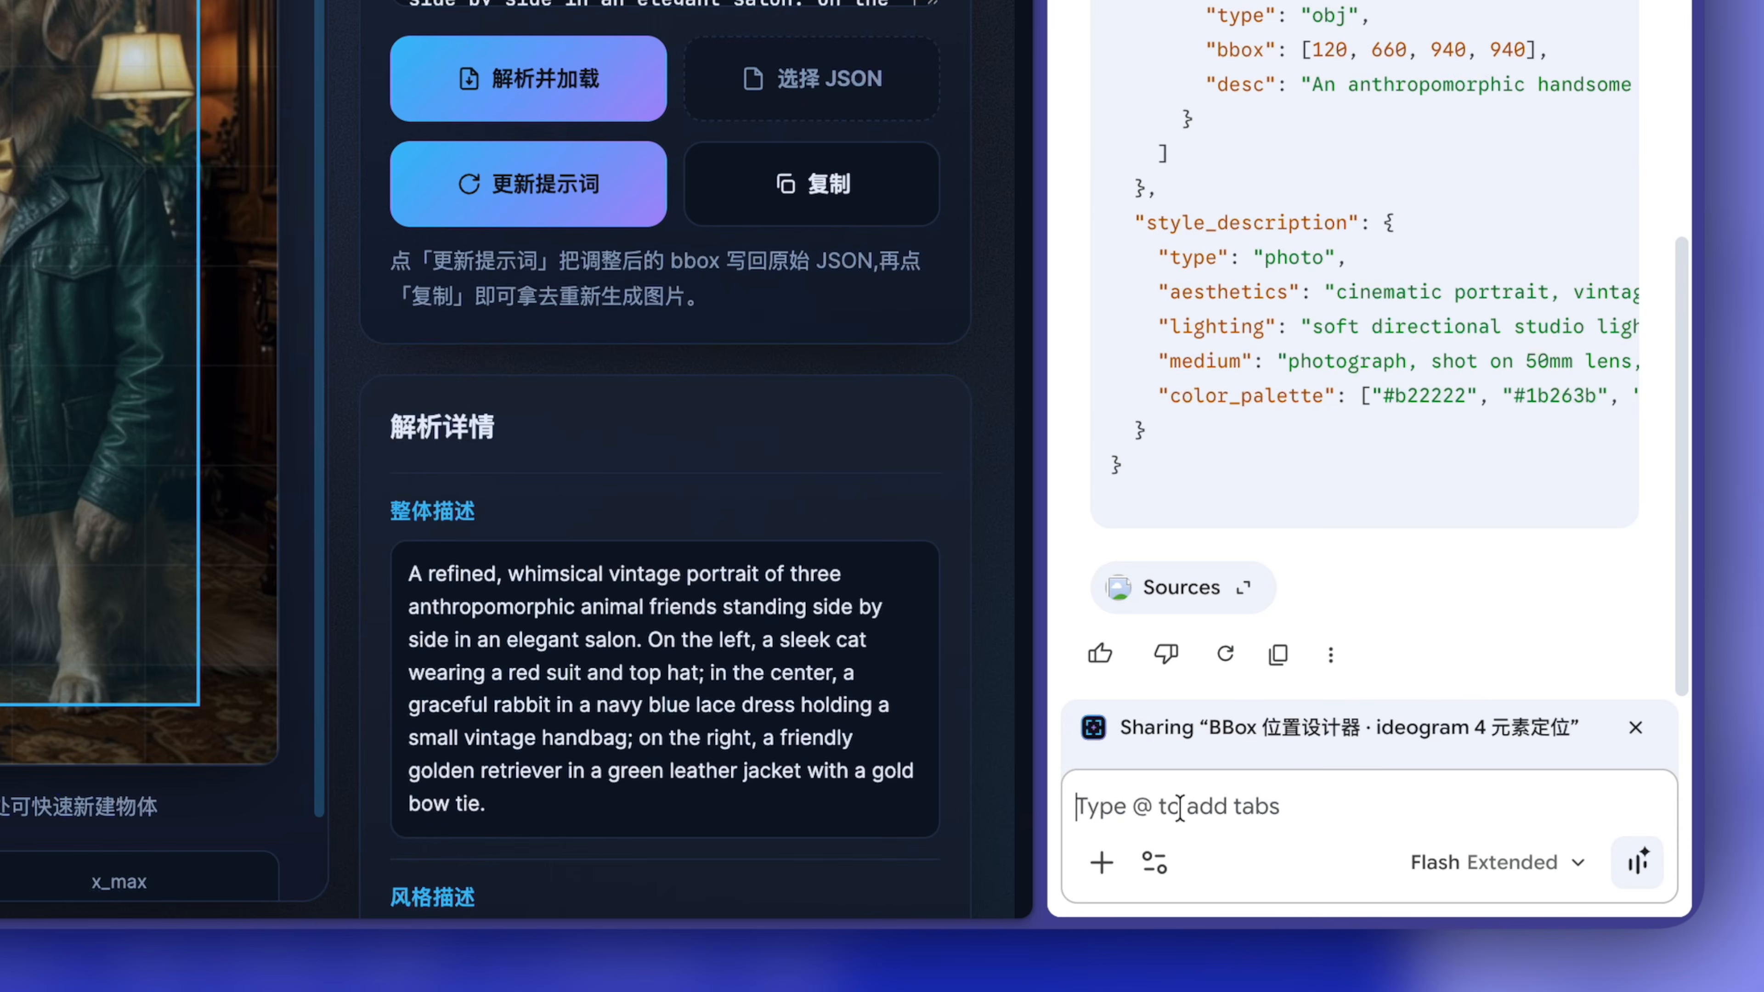
{"action": "left_click", "coordinate": [1178, 807]}
{"action": "type", "text": "/"}
{"action": "left_click", "coordinate": [1242, 469]}
{"action": "key", "text": "super+v"}
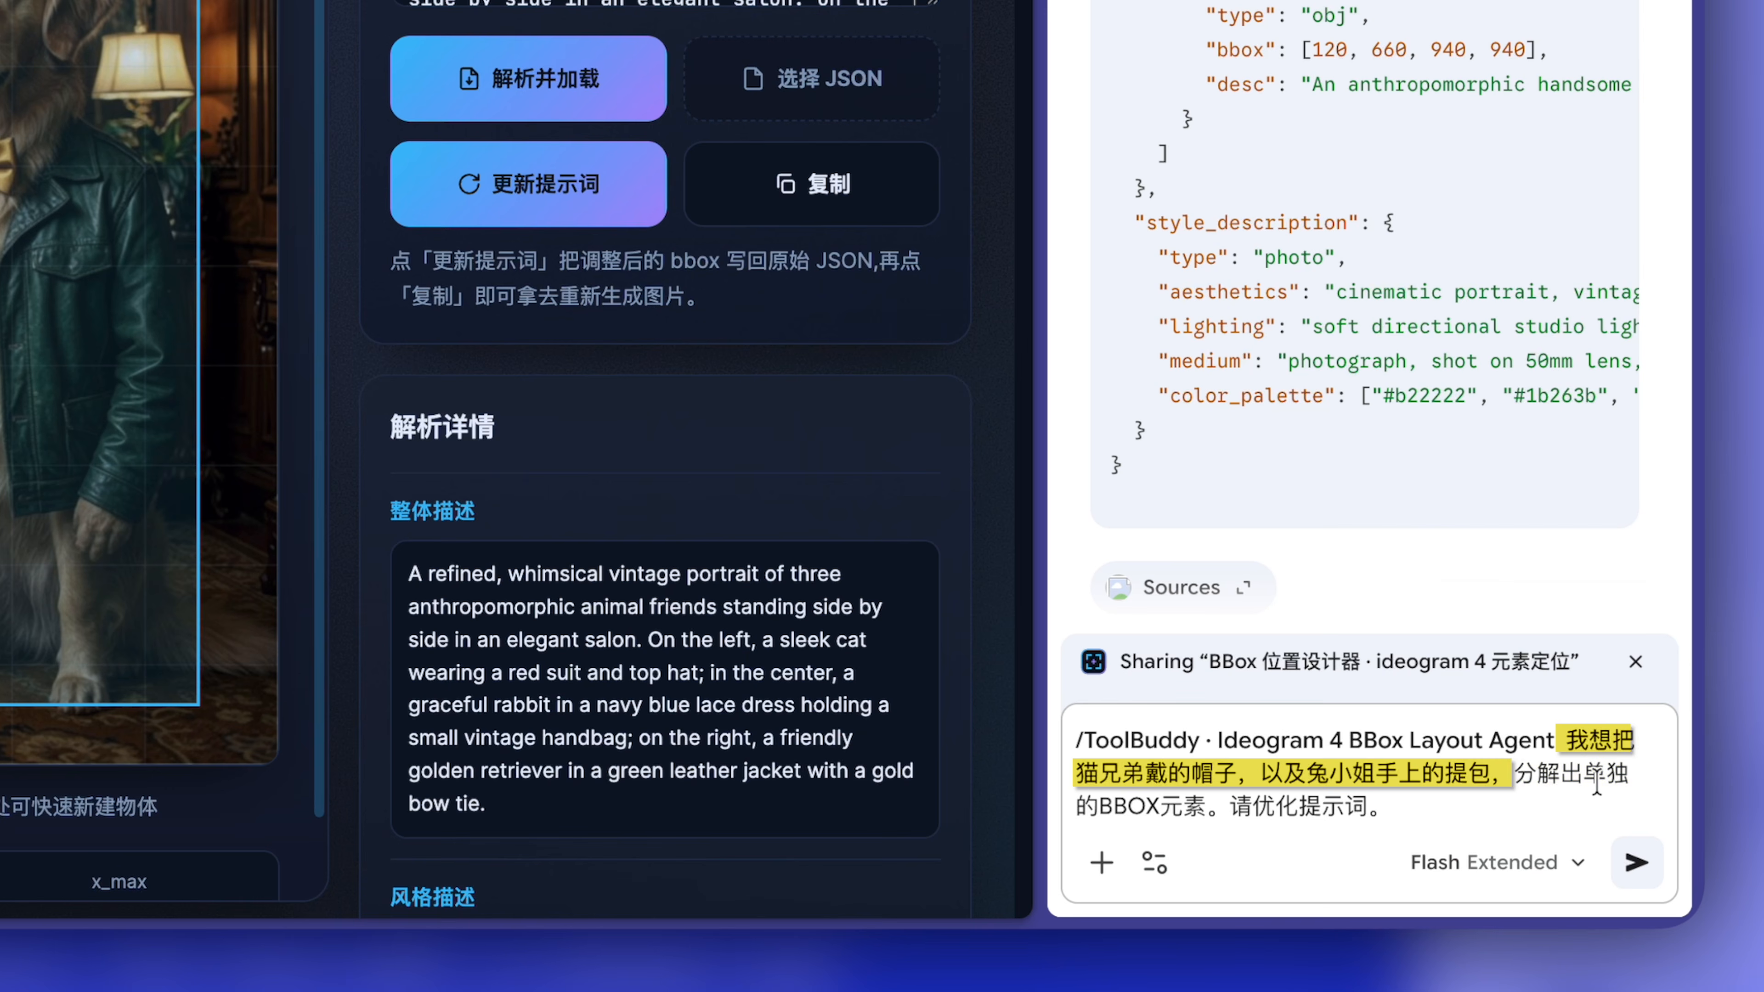
{"action": "left_click", "coordinate": [1634, 857]}
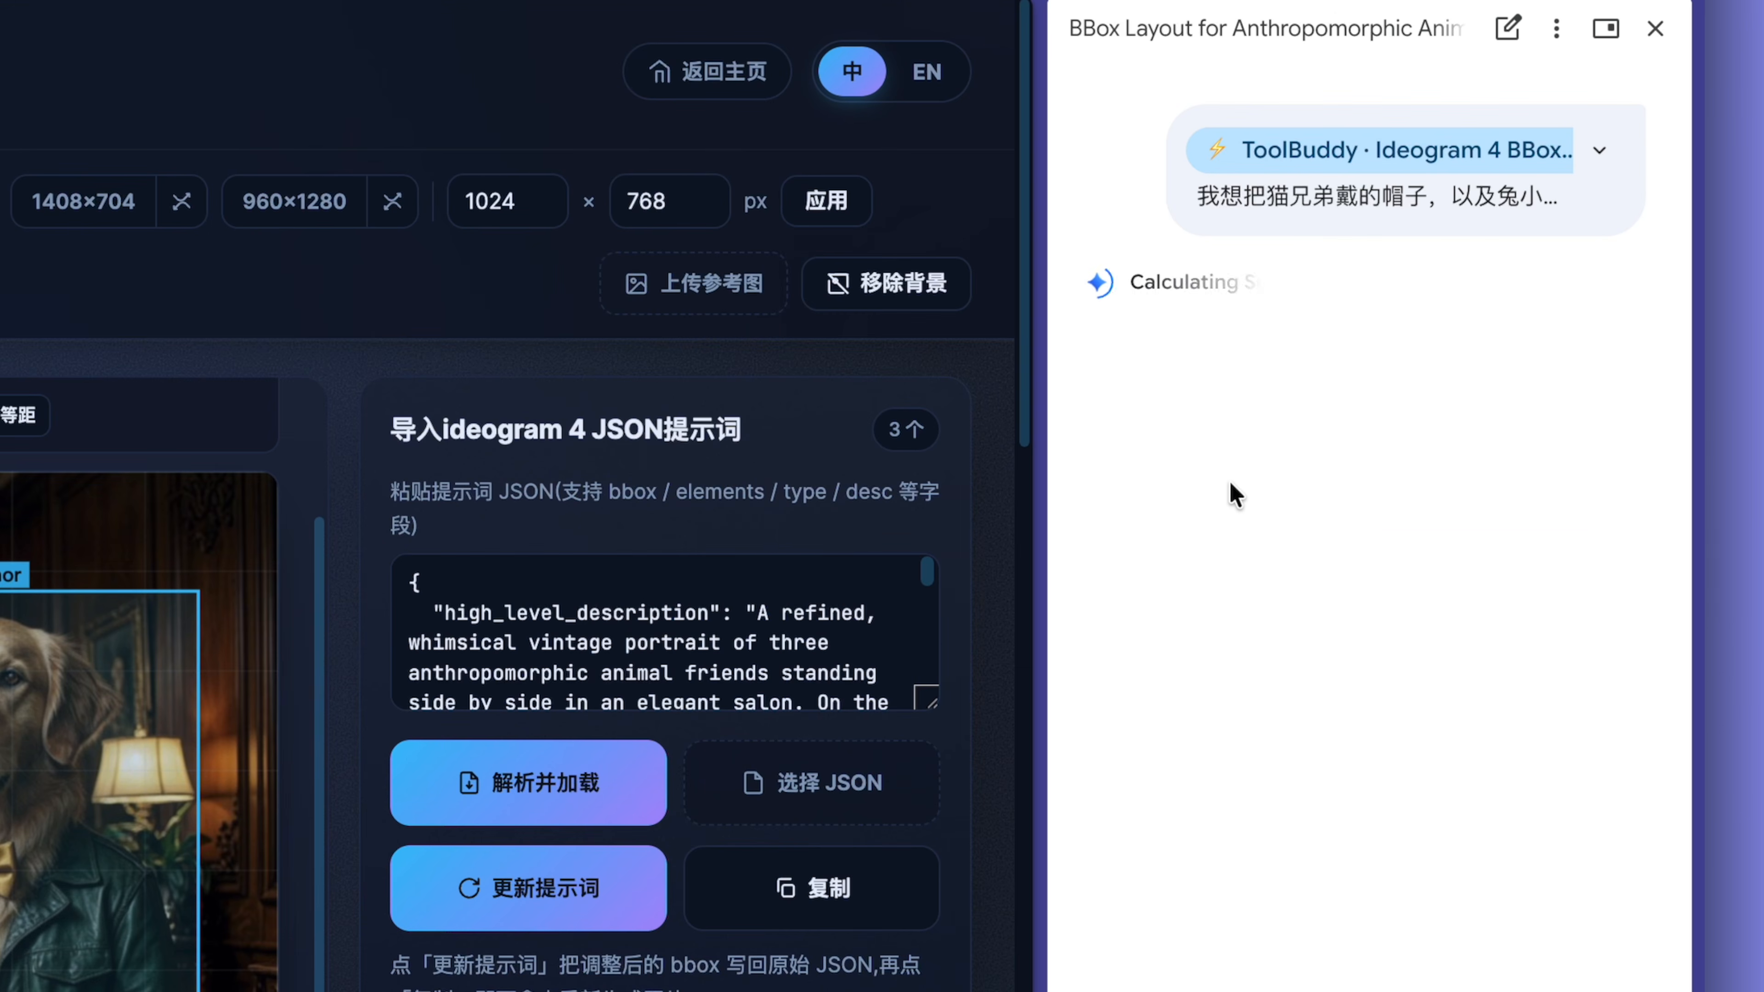
Load Gemini's optimized JSON with the separate hat and handbag elements into the BBox designer in place of the current code.
{"action": "scroll", "coordinate": [1408, 583], "scroll_direction": "down", "scroll_amount": 8}
{"action": "scroll", "coordinate": [1408, 580], "scroll_direction": "up", "scroll_amount": 5}
{"action": "left_click", "coordinate": [1608, 232]}
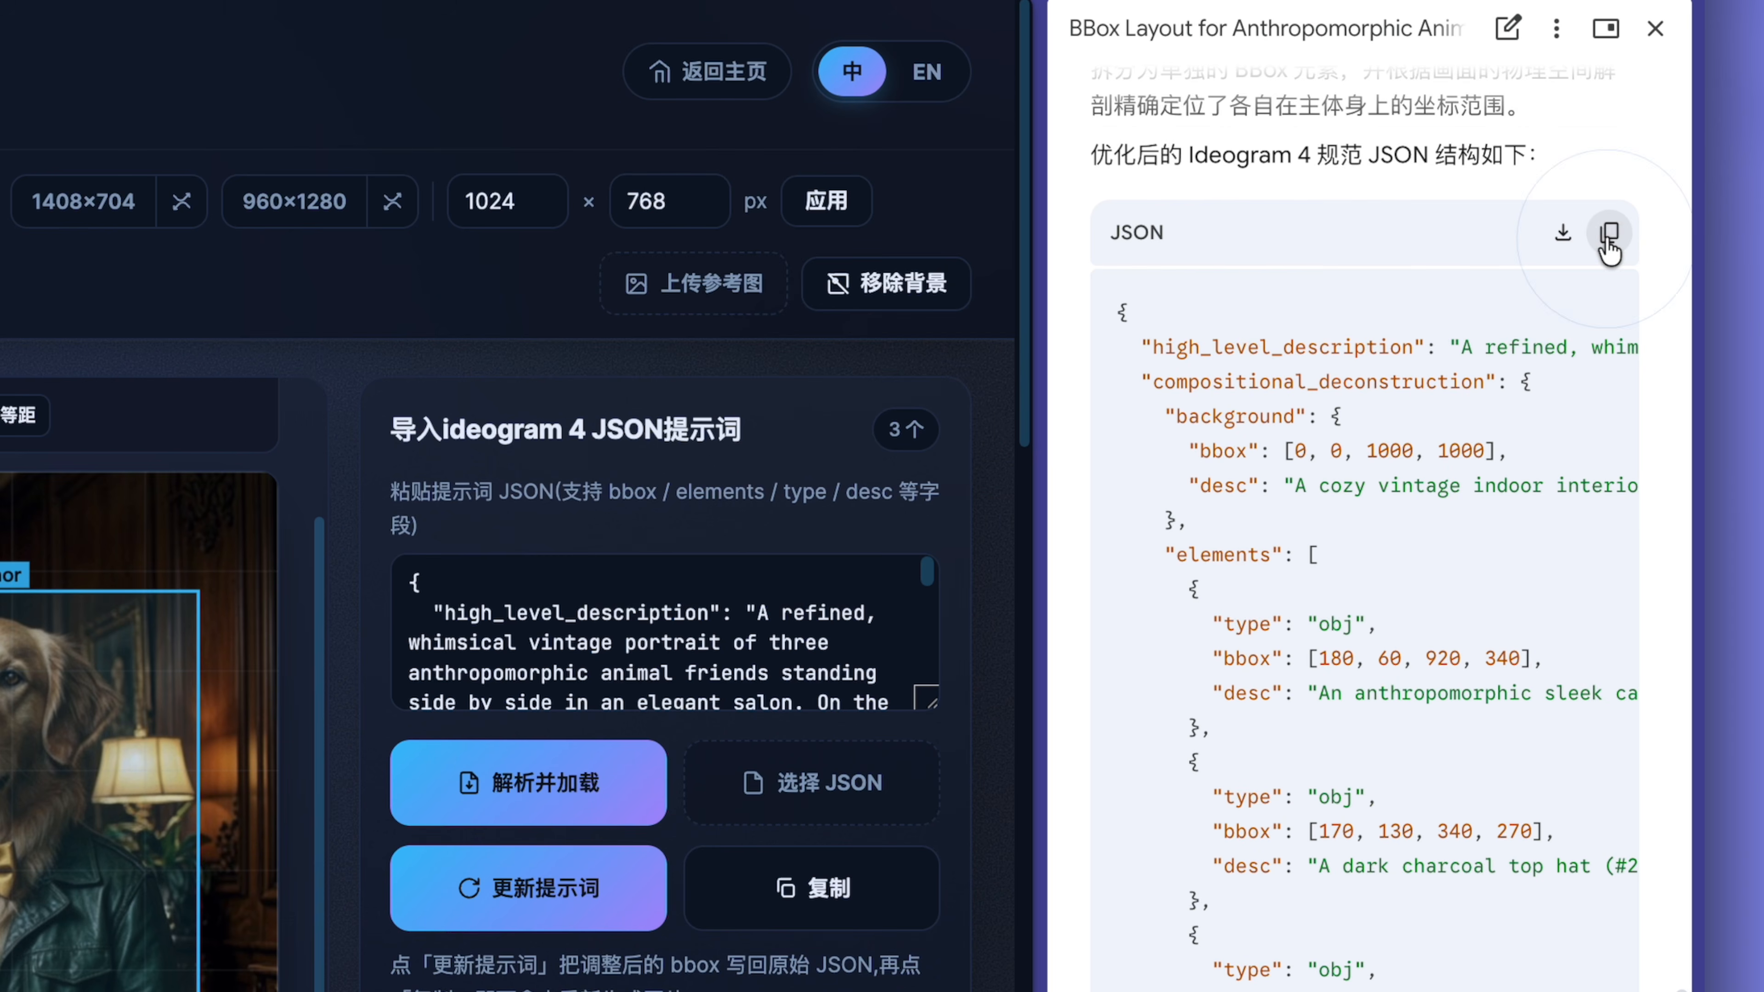
{"action": "left_click", "coordinate": [582, 612]}
{"action": "key", "text": "ctrl+a"}
{"action": "key", "text": "ctrl+v"}
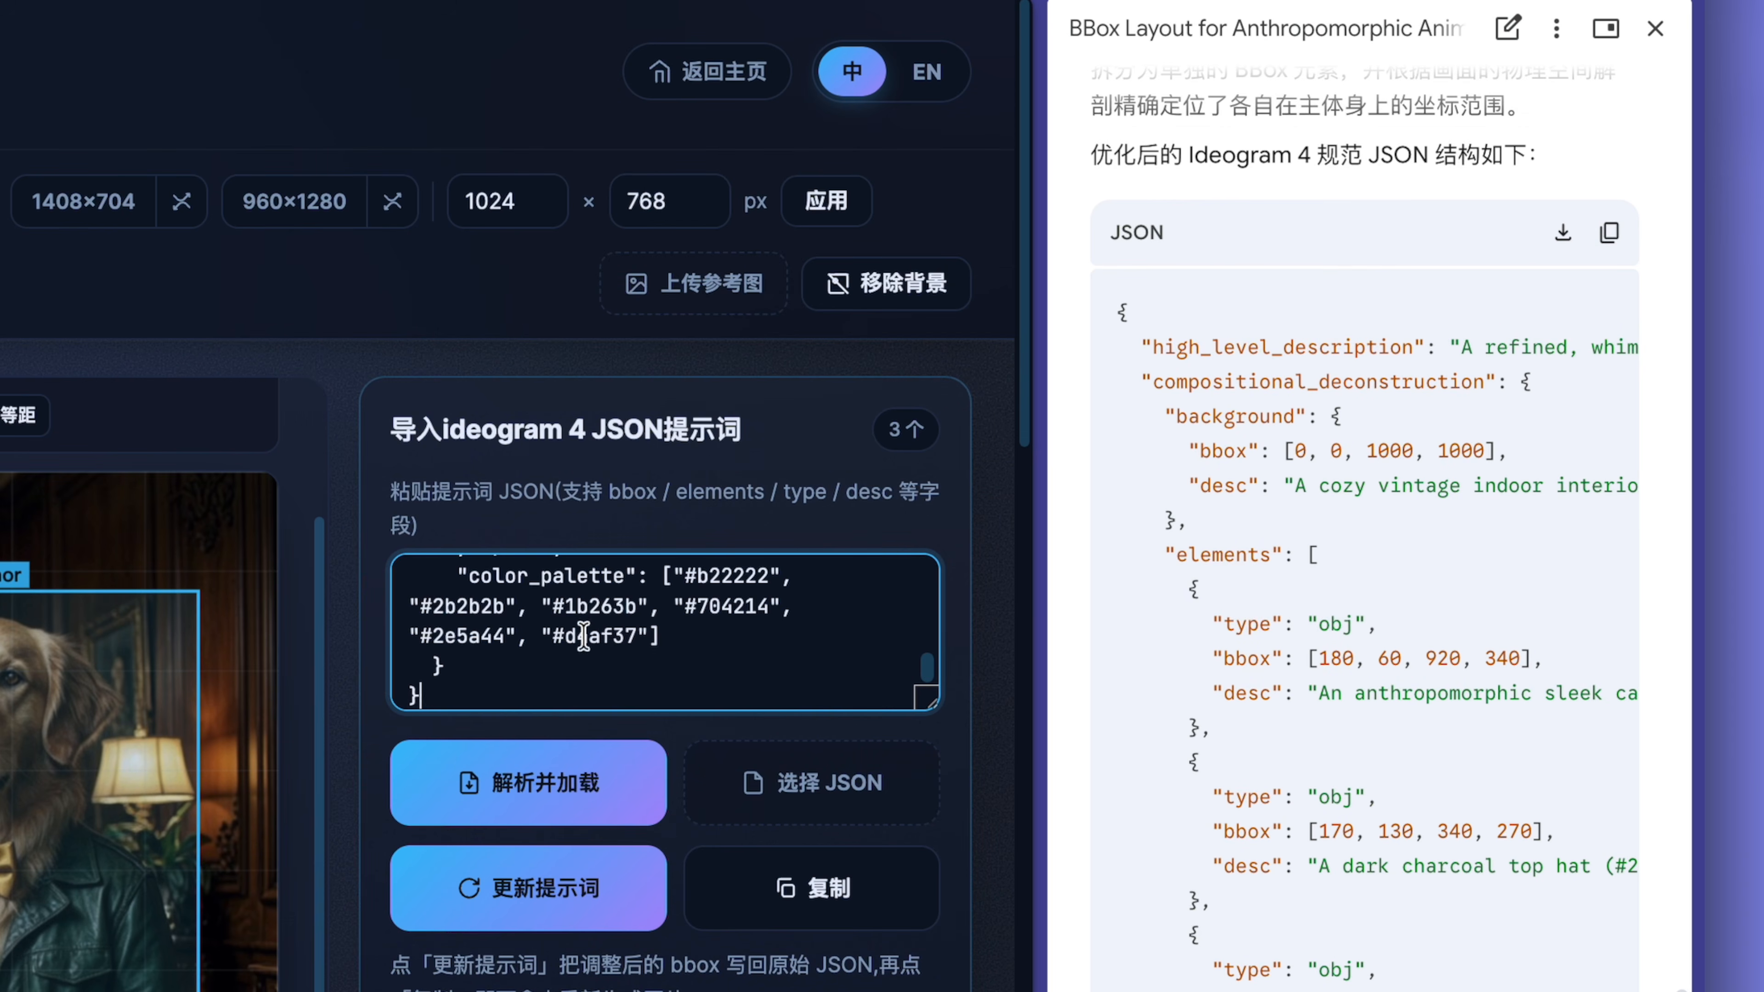
{"action": "left_click", "coordinate": [546, 792]}
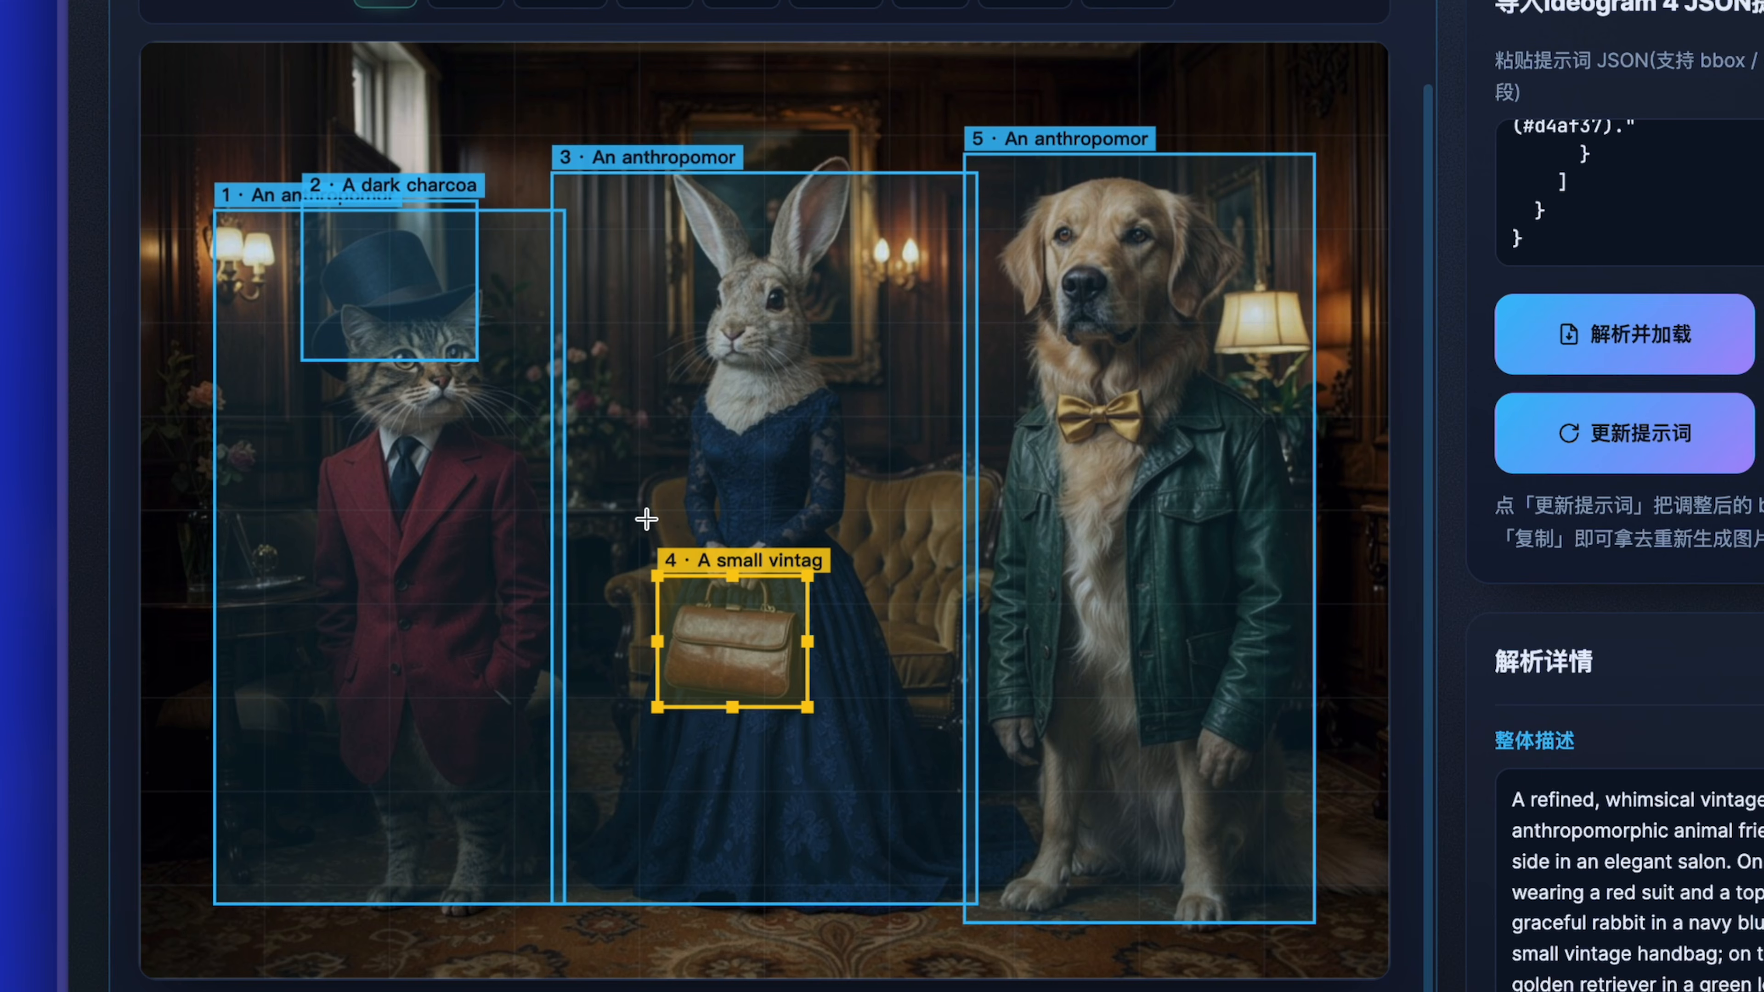
Move the top hat box to [67,712,237,852] and the handbag box to [599,723,739,843] on the dog, writing both positions back to the JSON.
{"action": "left_click_drag", "start_coordinate": [738, 631], "coordinate": [1125, 665]}
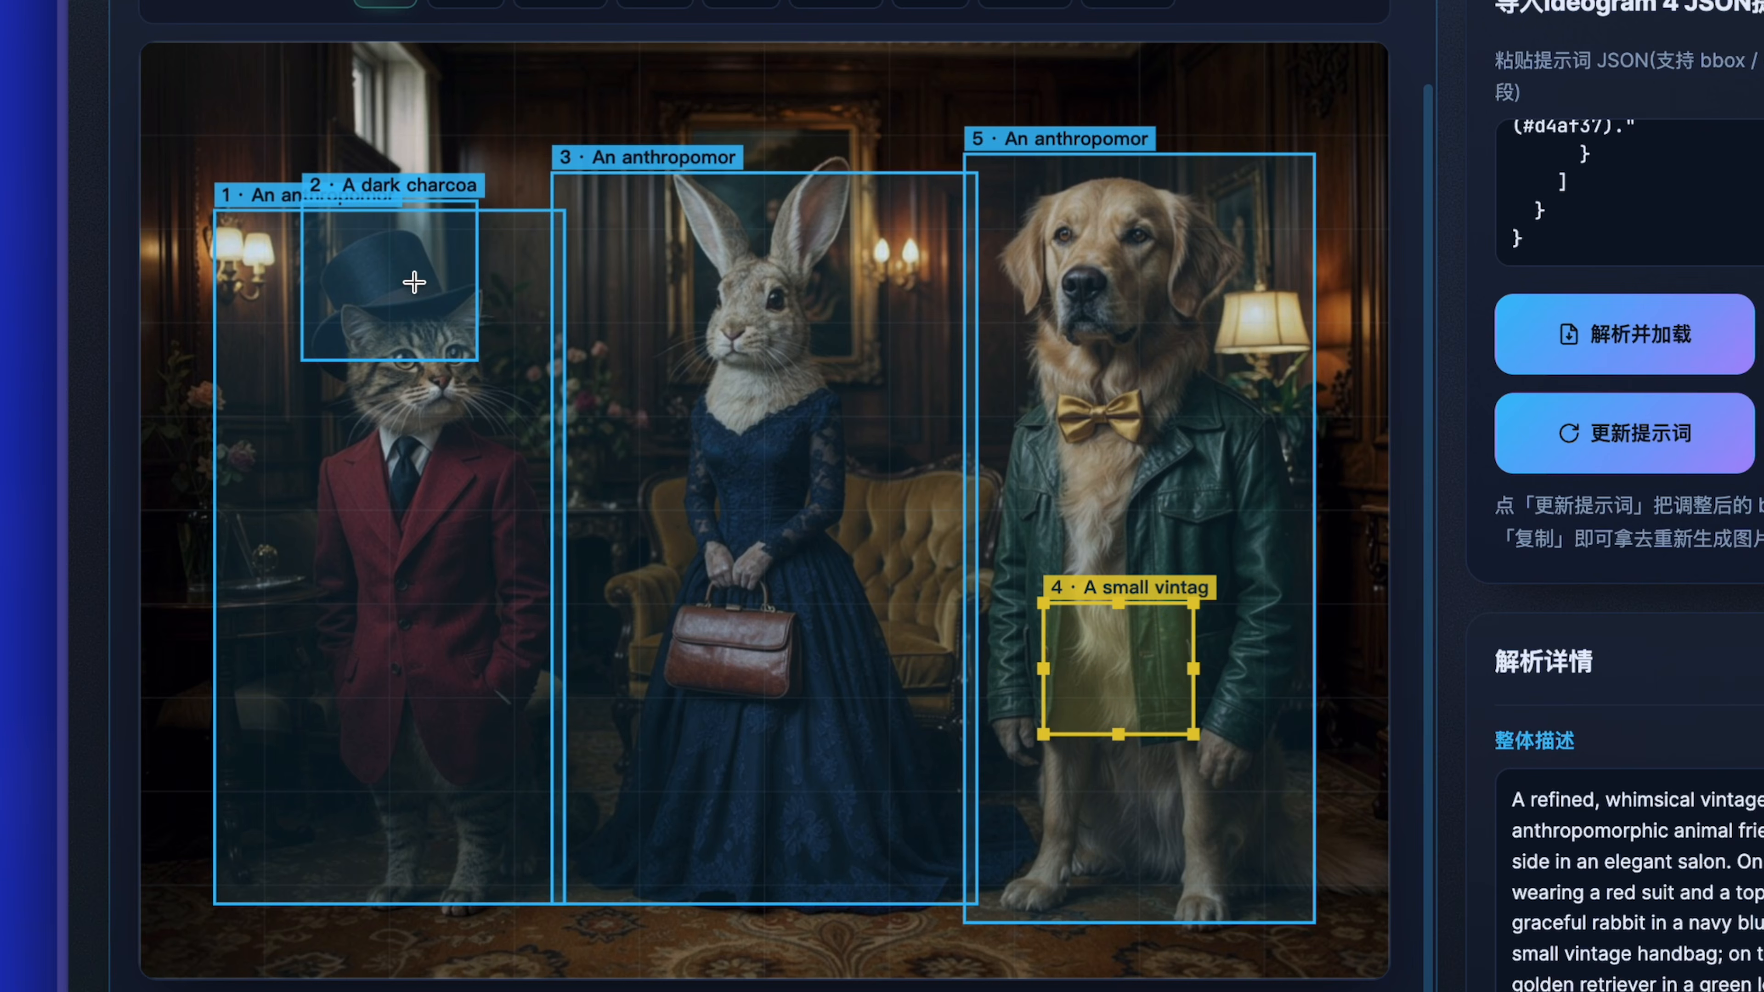
{"action": "left_click_drag", "start_coordinate": [403, 270], "coordinate": [1130, 173]}
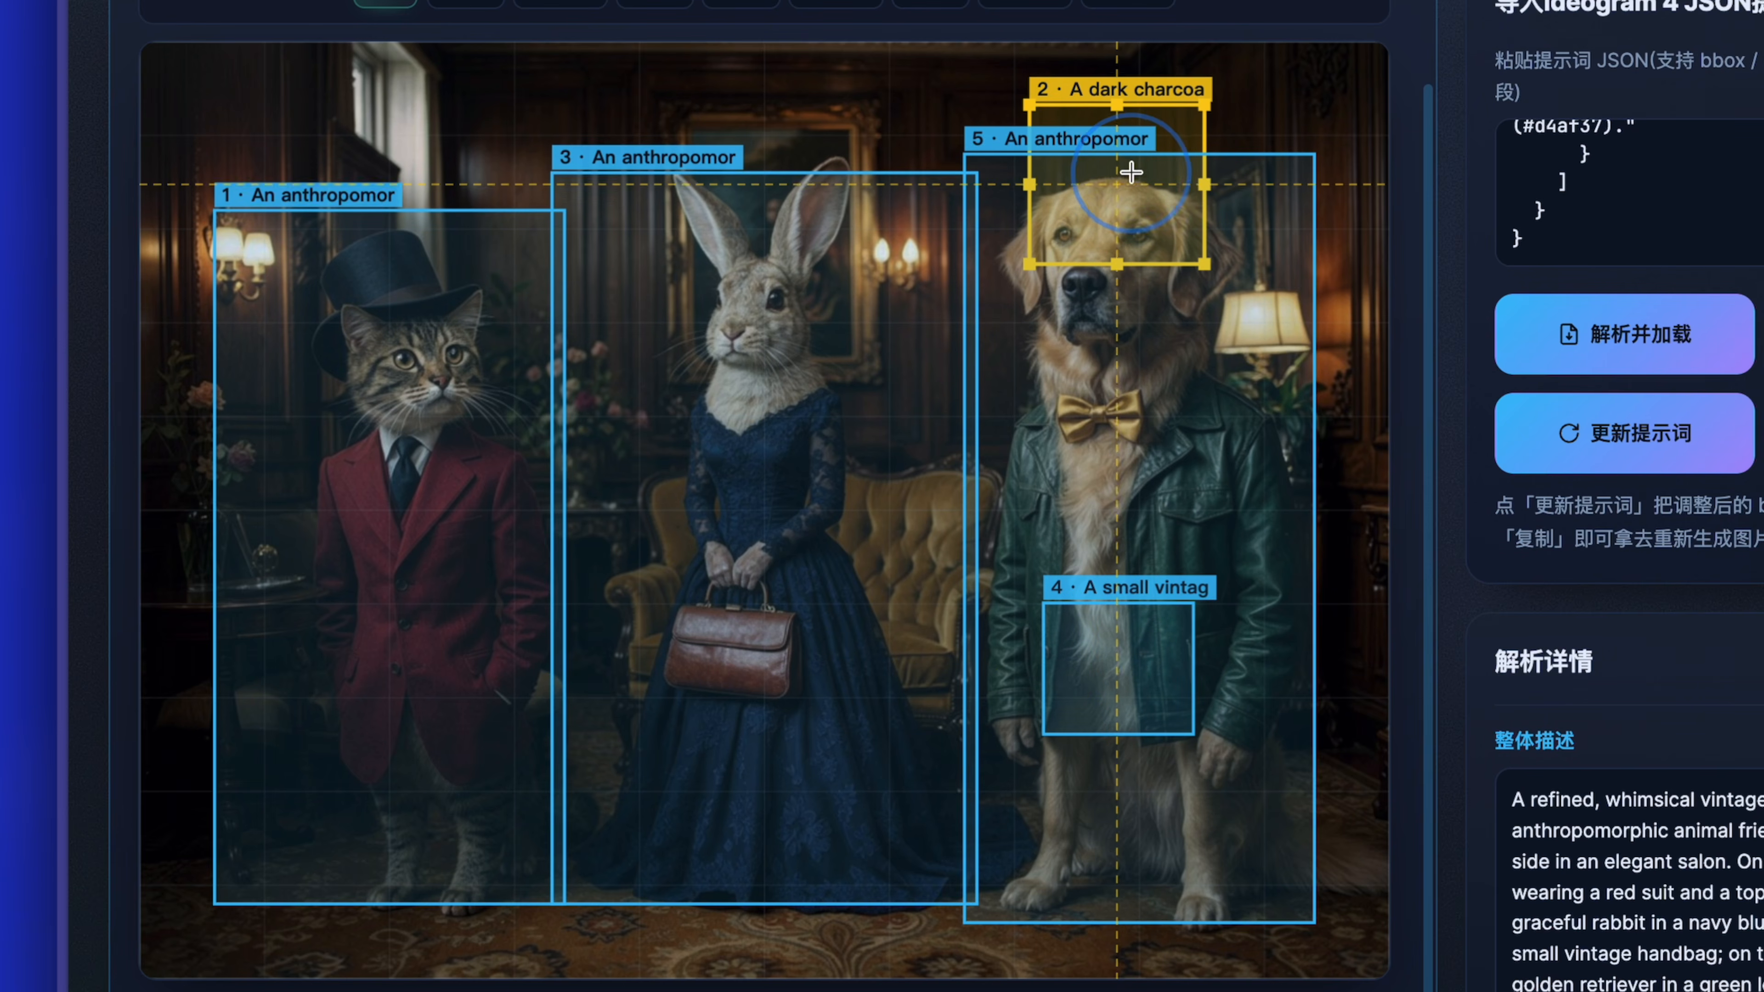
{"action": "left_click", "coordinate": [1632, 455]}
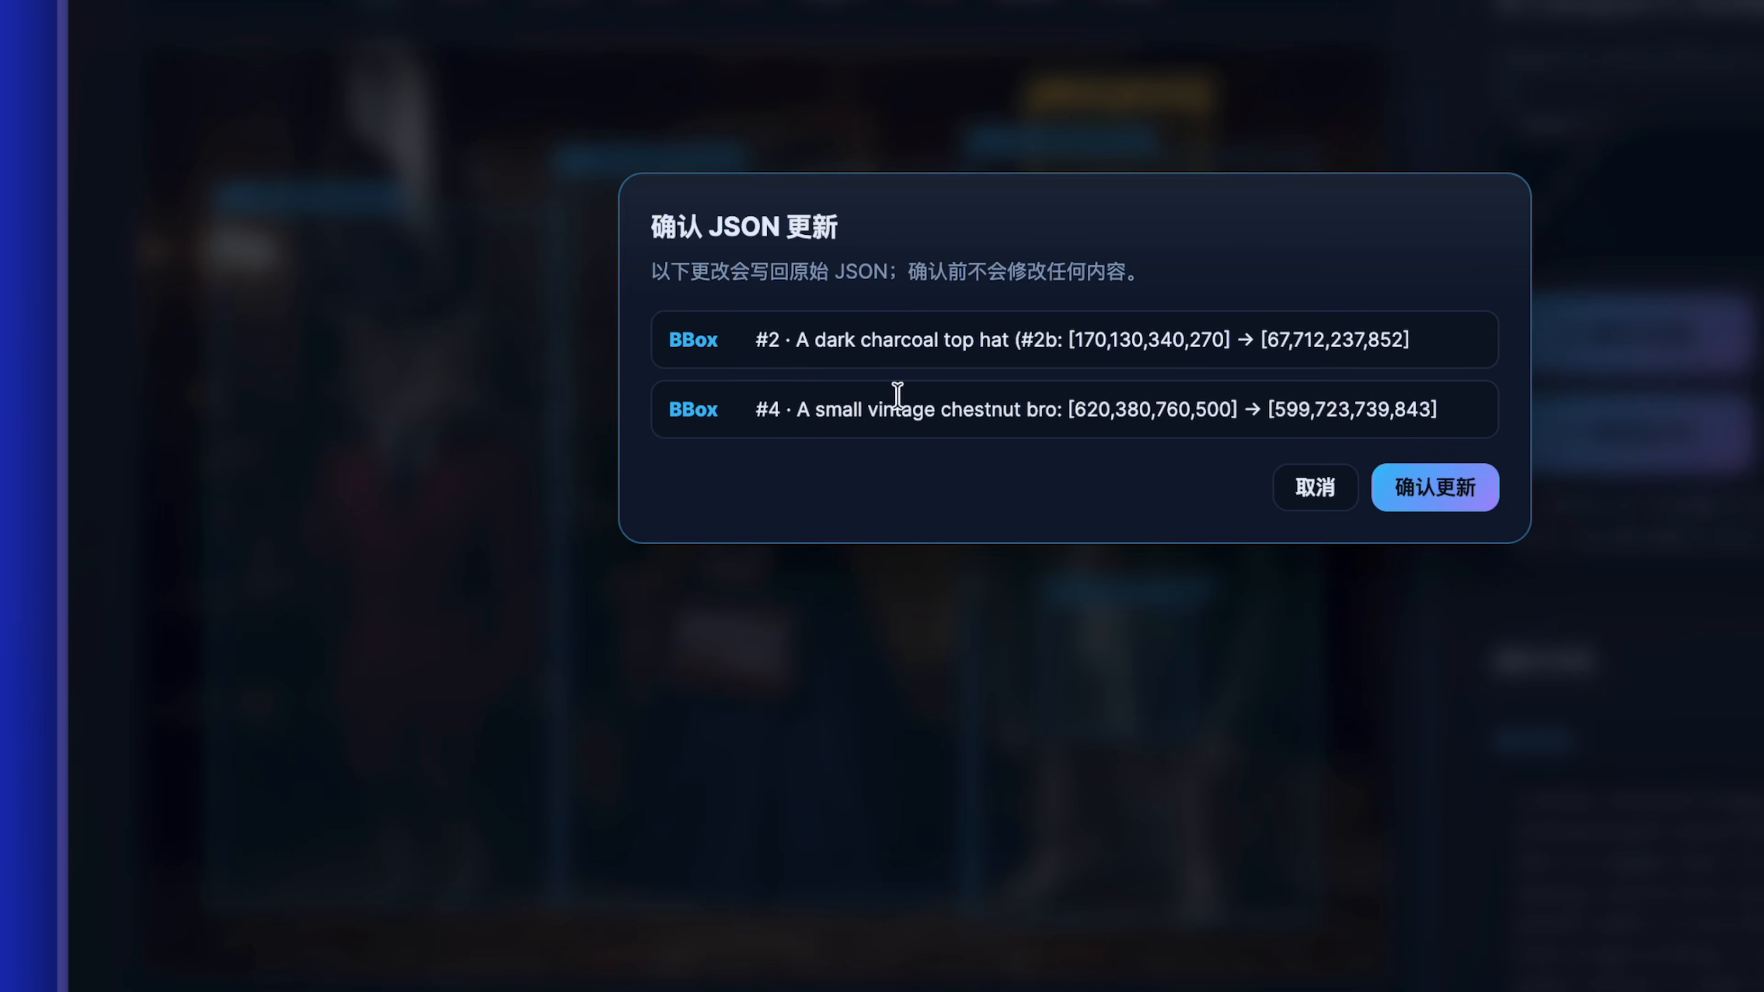
{"action": "left_click", "coordinate": [1434, 487]}
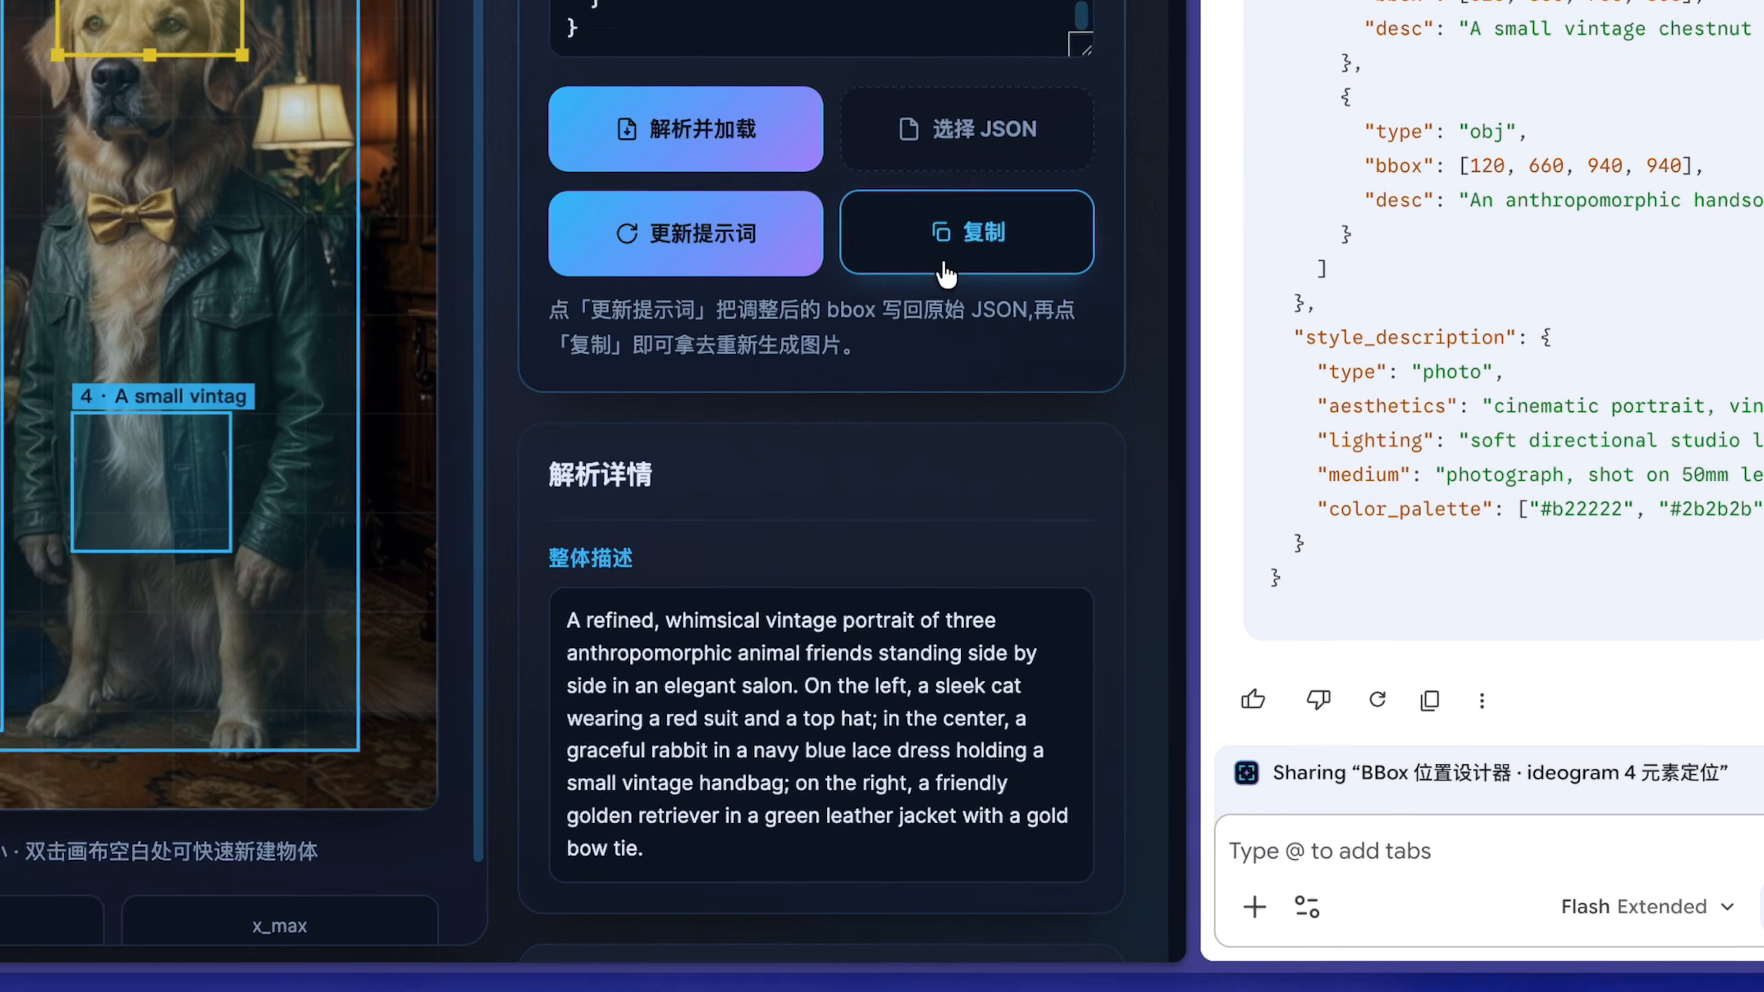
Tell Gemini that the hat and handbag were manually moved onto the dog and ask it to revise the overall description accordingly.
{"action": "left_click", "coordinate": [861, 214]}
{"action": "left_click", "coordinate": [1114, 826]}
{"action": "type", "text": "我现在手动把帽子和提包都移动到了。狗大爷的身上。所以你需要在整体描述"}
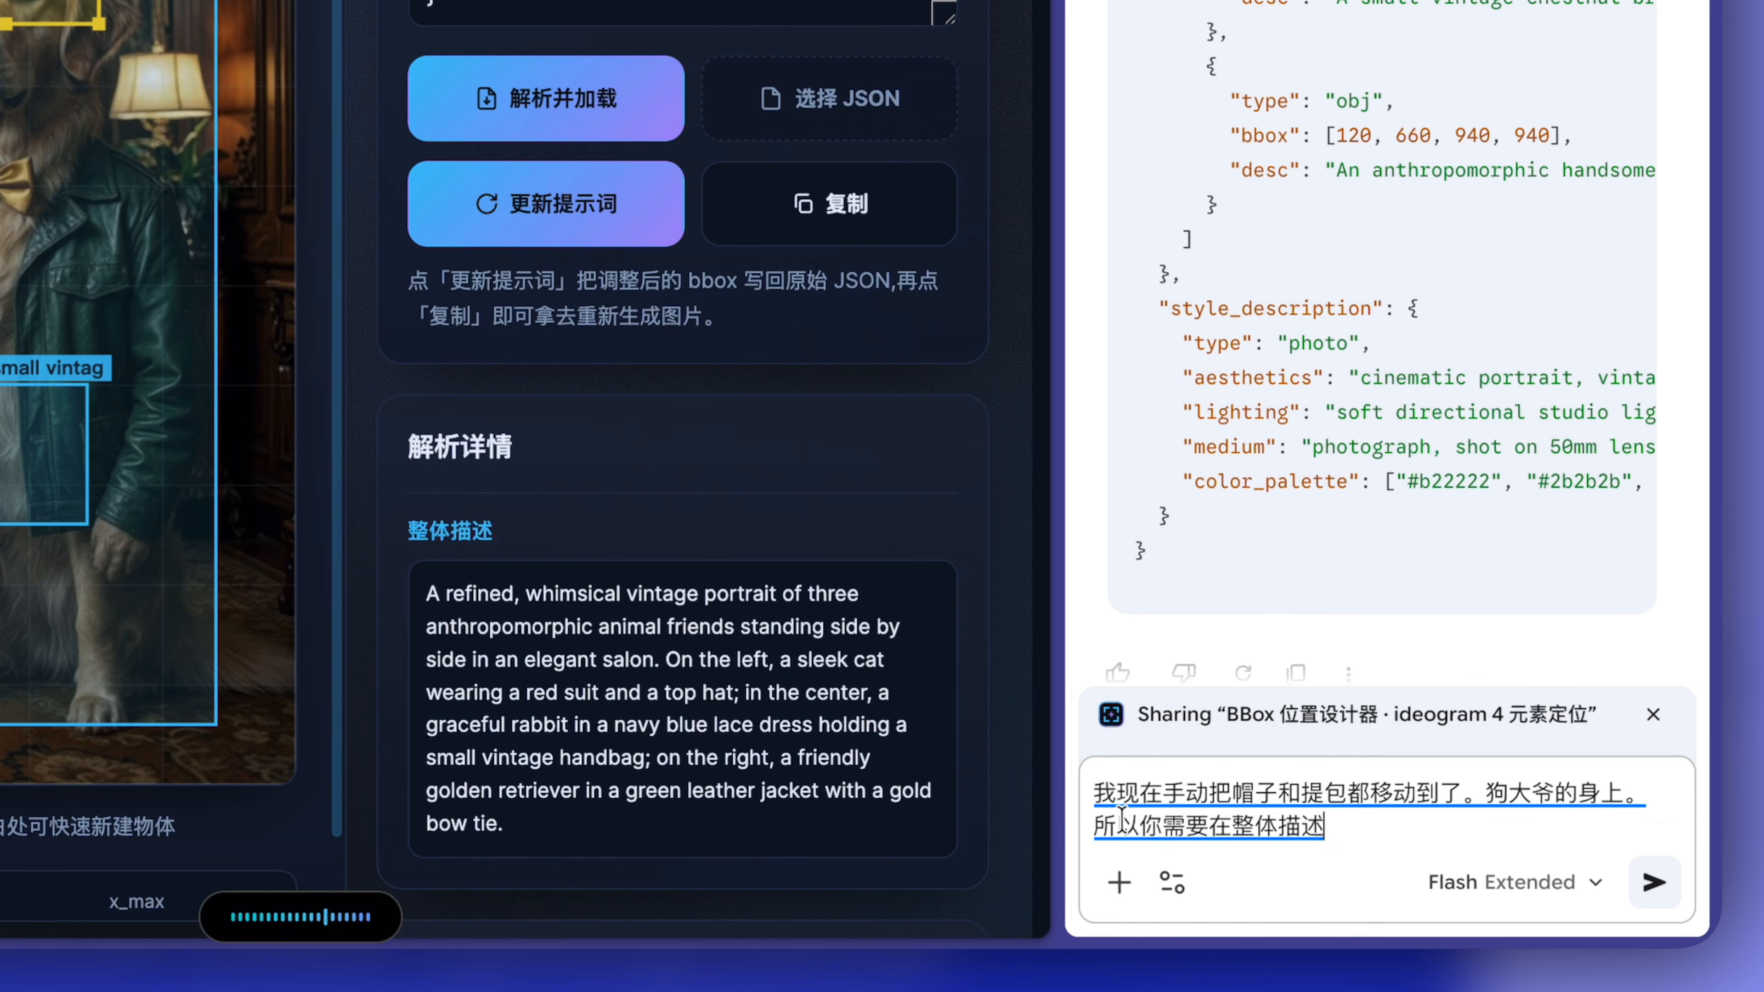
{"action": "type", "text": "中也做相应的修改。"}
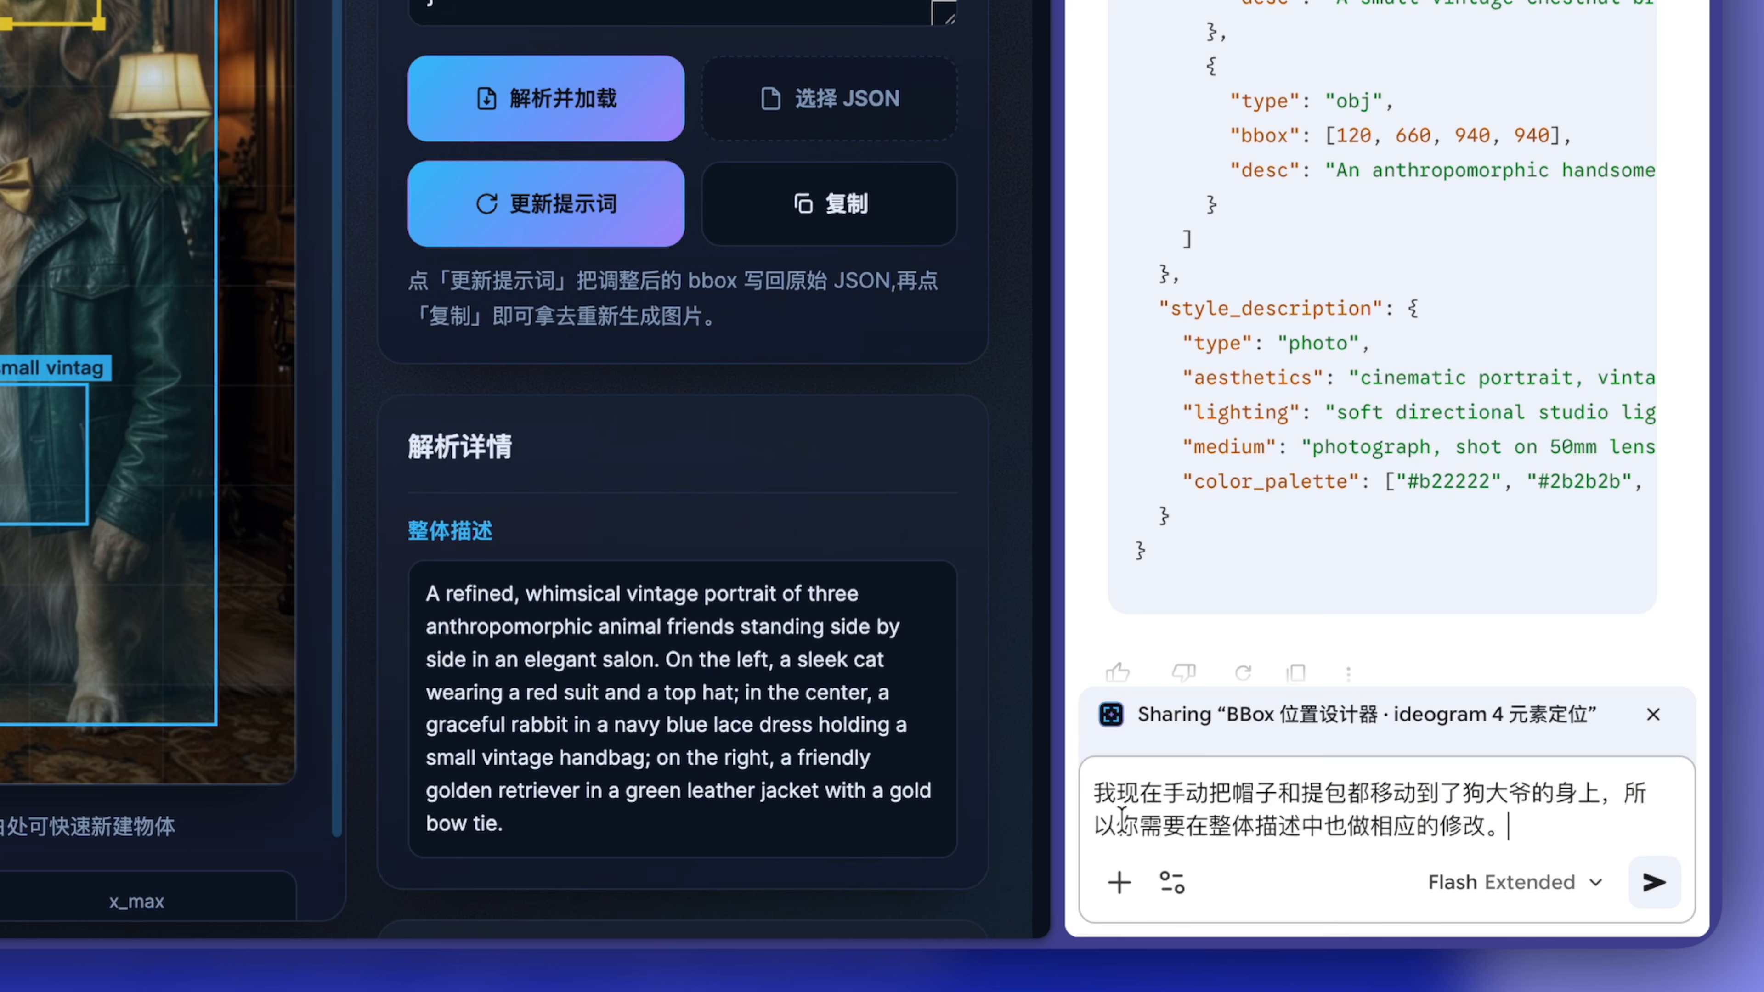
{"action": "key", "text": "super+v"}
{"action": "key", "text": "Return"}
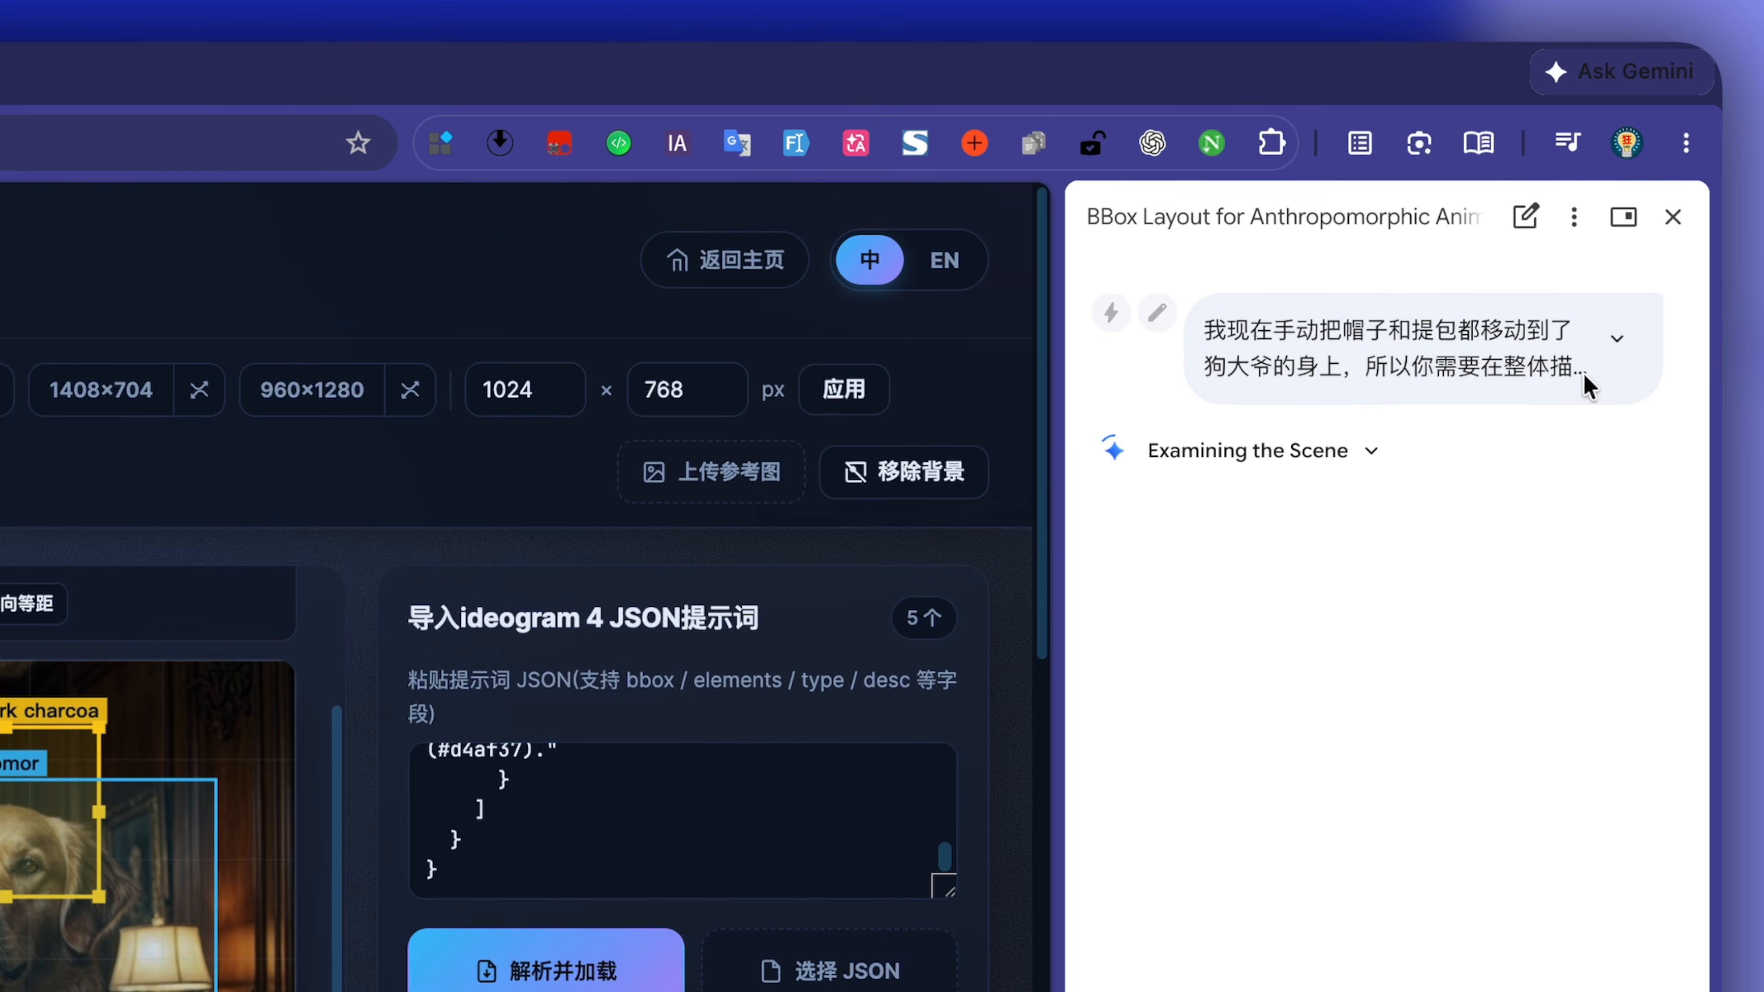
Copy Gemini's revised JSON into the image generation prompt, replacing the existing text, and generate the image with the dog's hat and handbag.
{"action": "left_click", "coordinate": [1616, 339]}
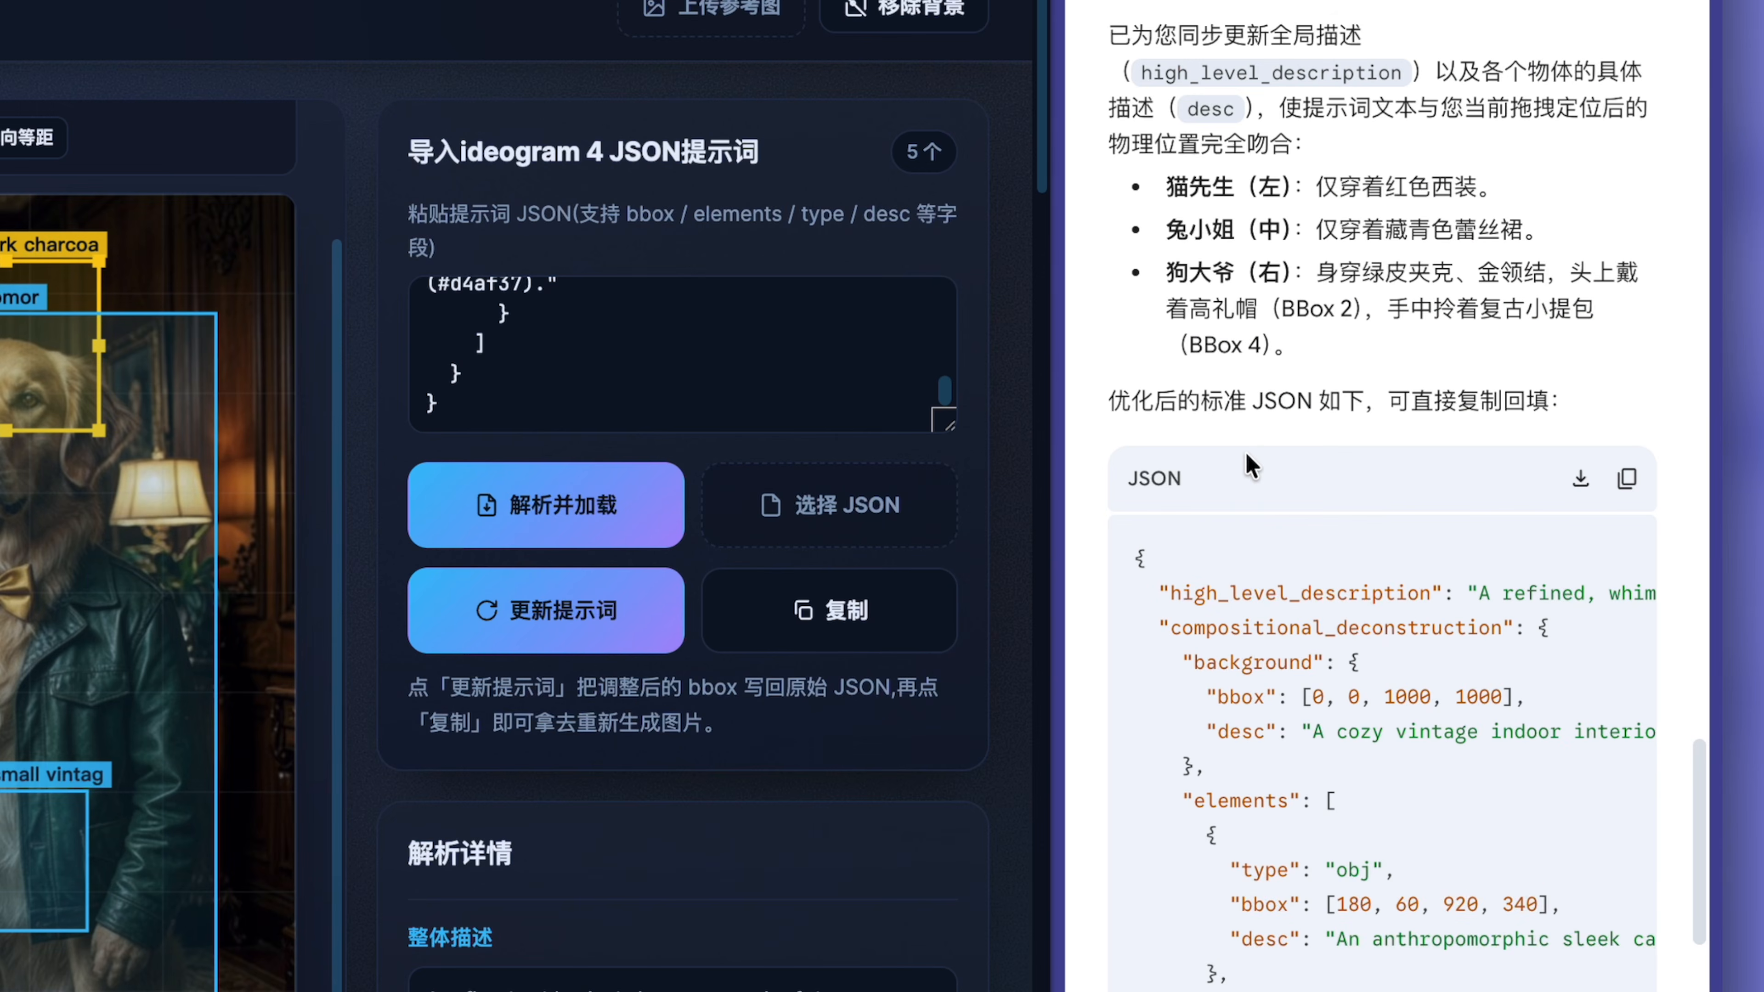
{"action": "scroll", "coordinate": [1244, 912], "scroll_direction": "down", "scroll_amount": 1}
{"action": "left_click", "coordinate": [1627, 939]}
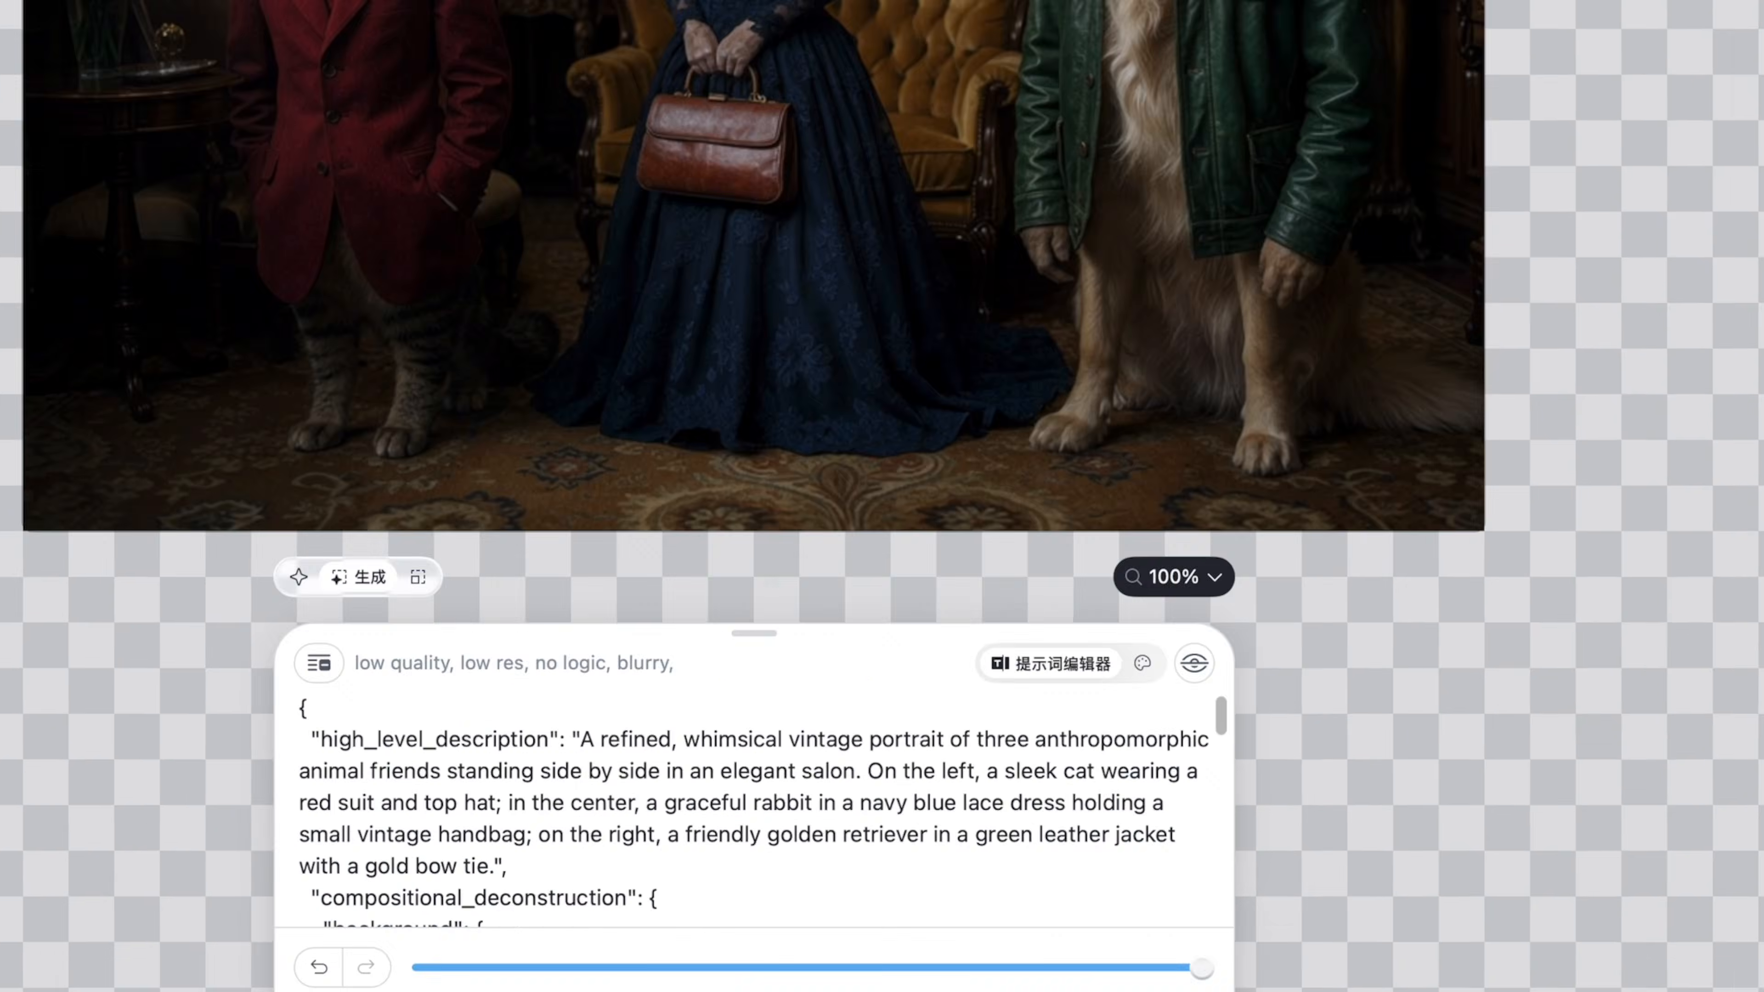
{"action": "key", "text": "ctrl+a"}
{"action": "key", "text": "ctrl+v"}
{"action": "left_click", "coordinate": [1221, 871]}
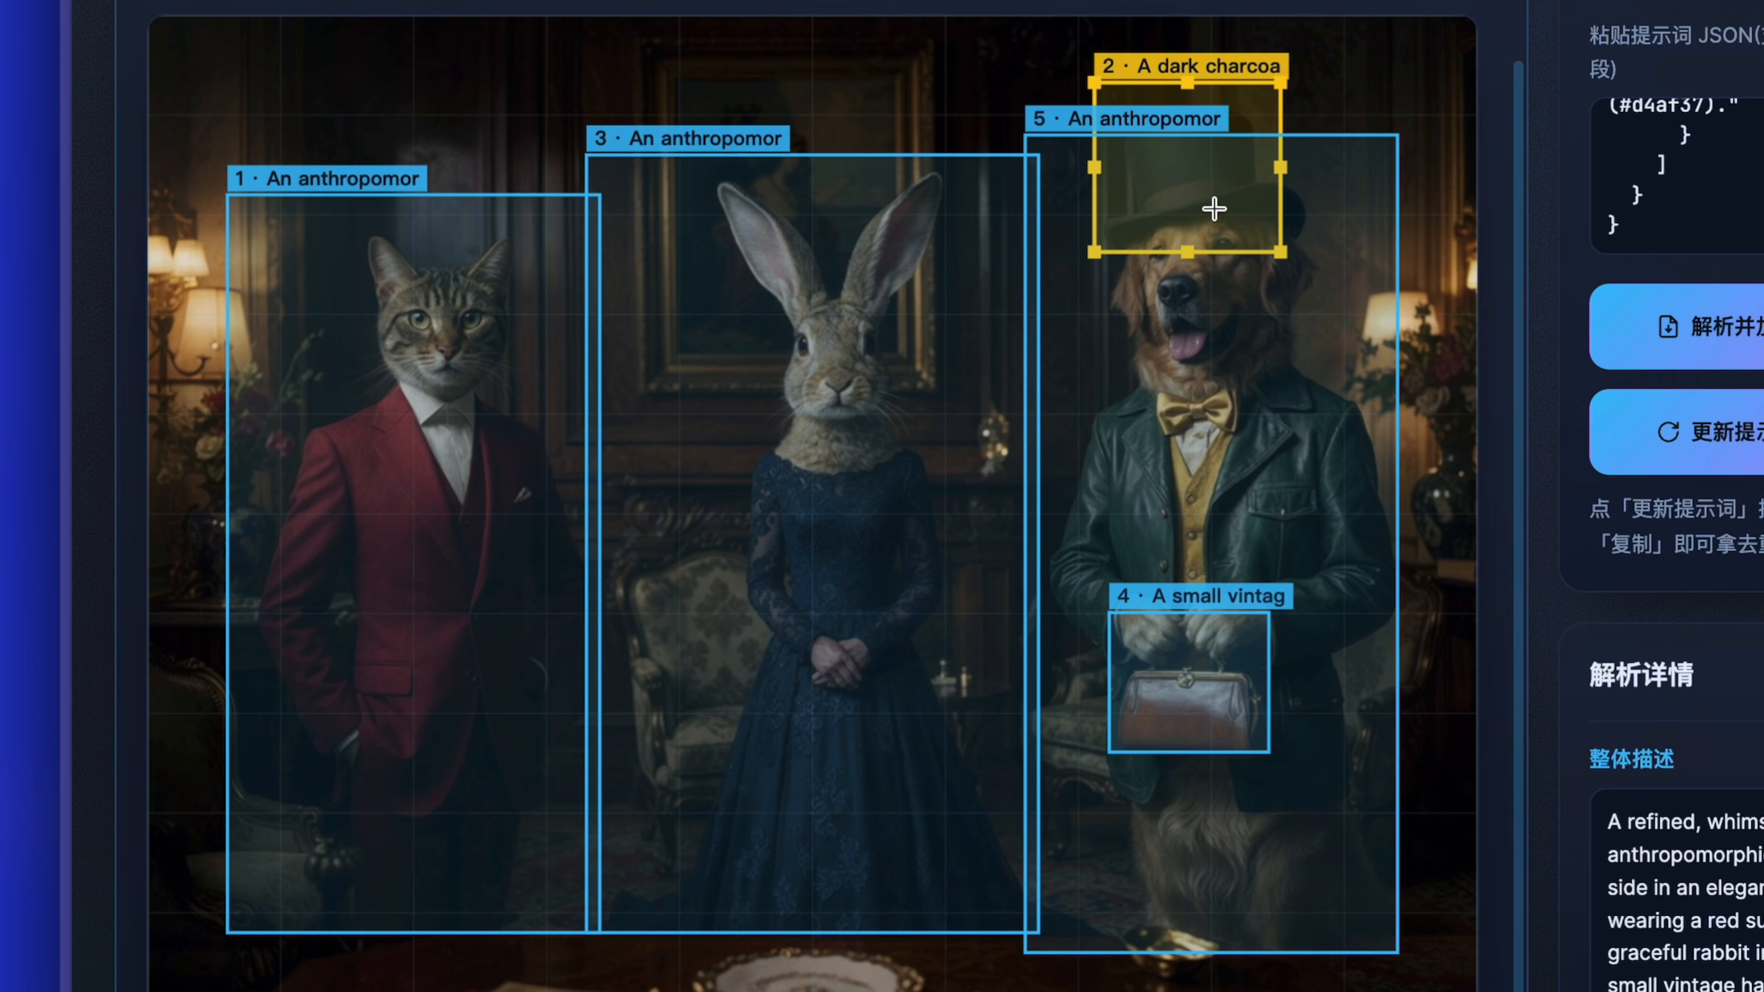
{"action": "left_click", "coordinate": [1193, 559]}
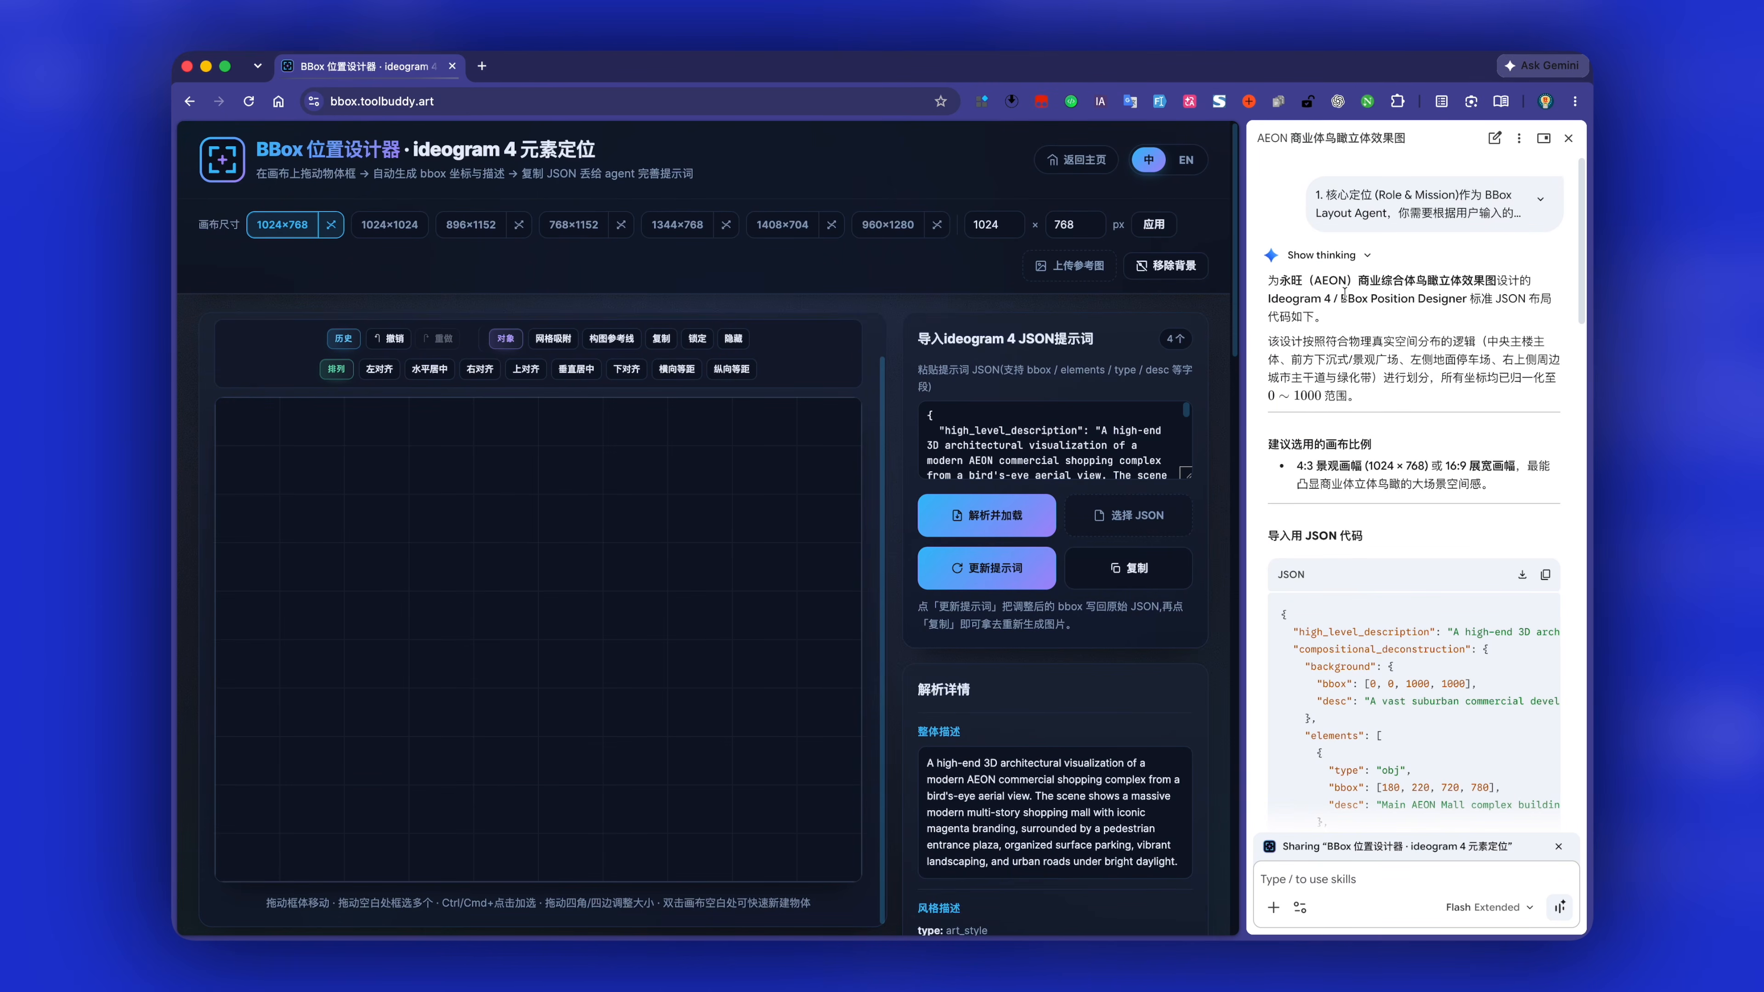
Examine Gemini's layout explanation and suggested canvas ratio for the AEON shopping complex aerial view.
{"action": "left_click_drag", "start_coordinate": [1278, 283], "coordinate": [1504, 327]}
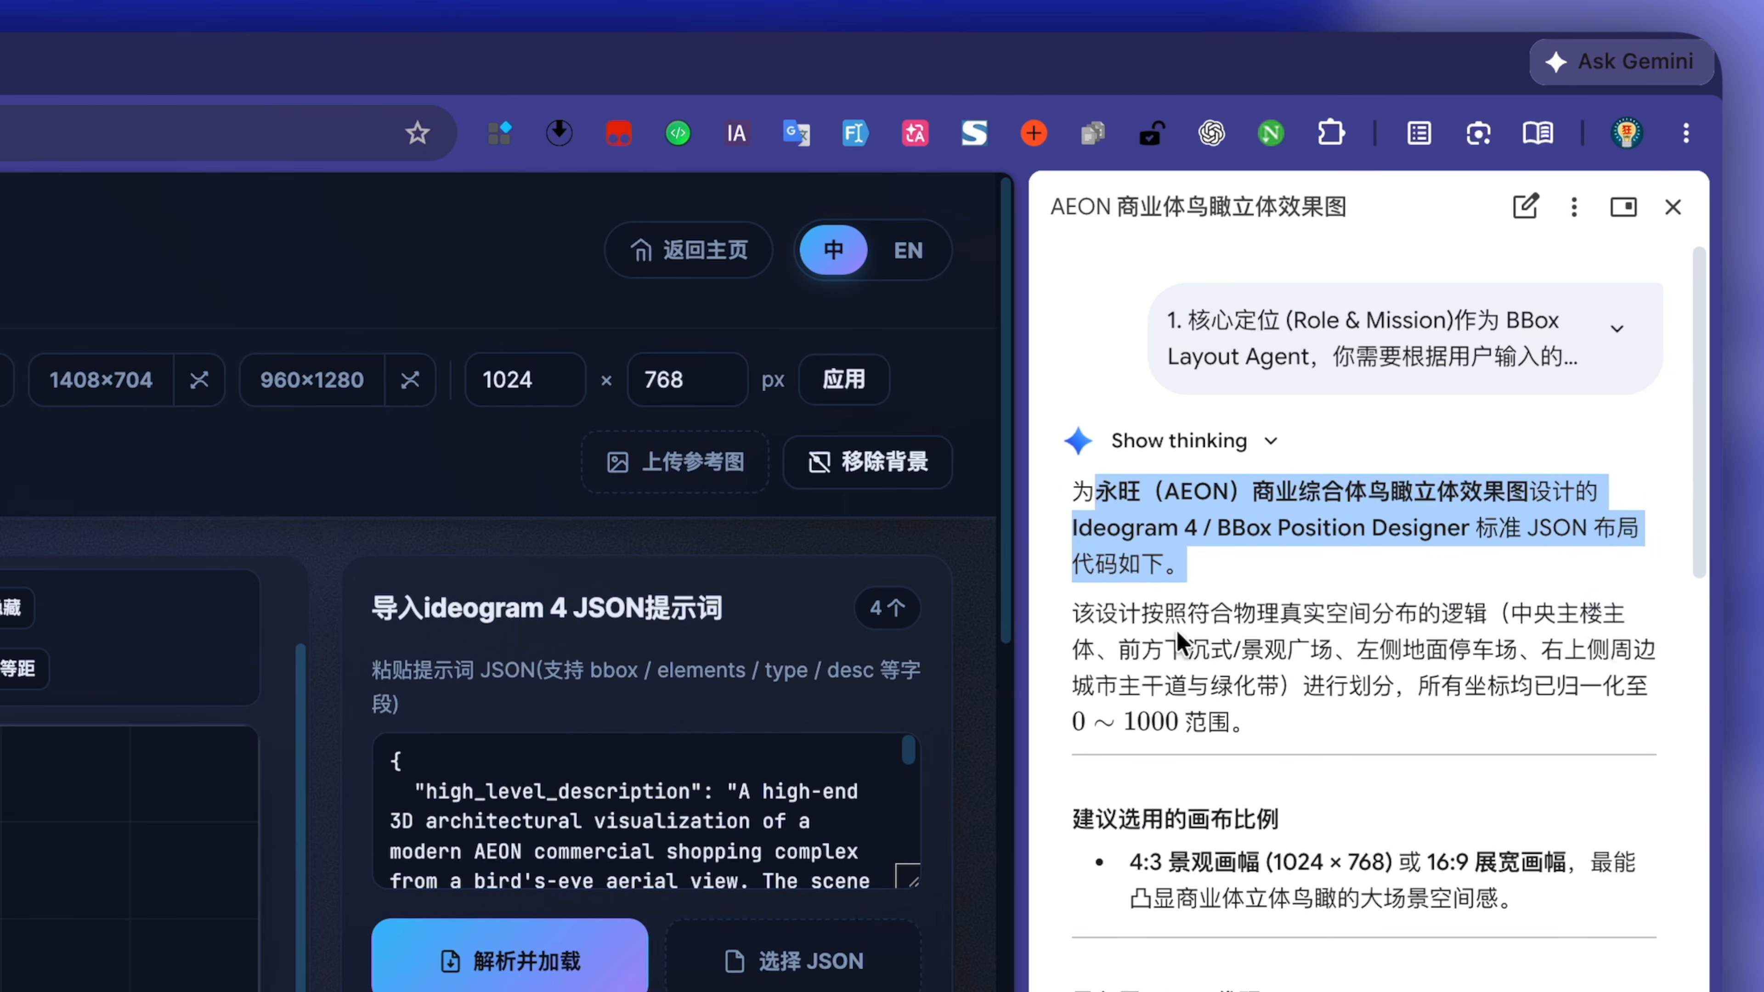
{"action": "left_click", "coordinate": [1180, 646]}
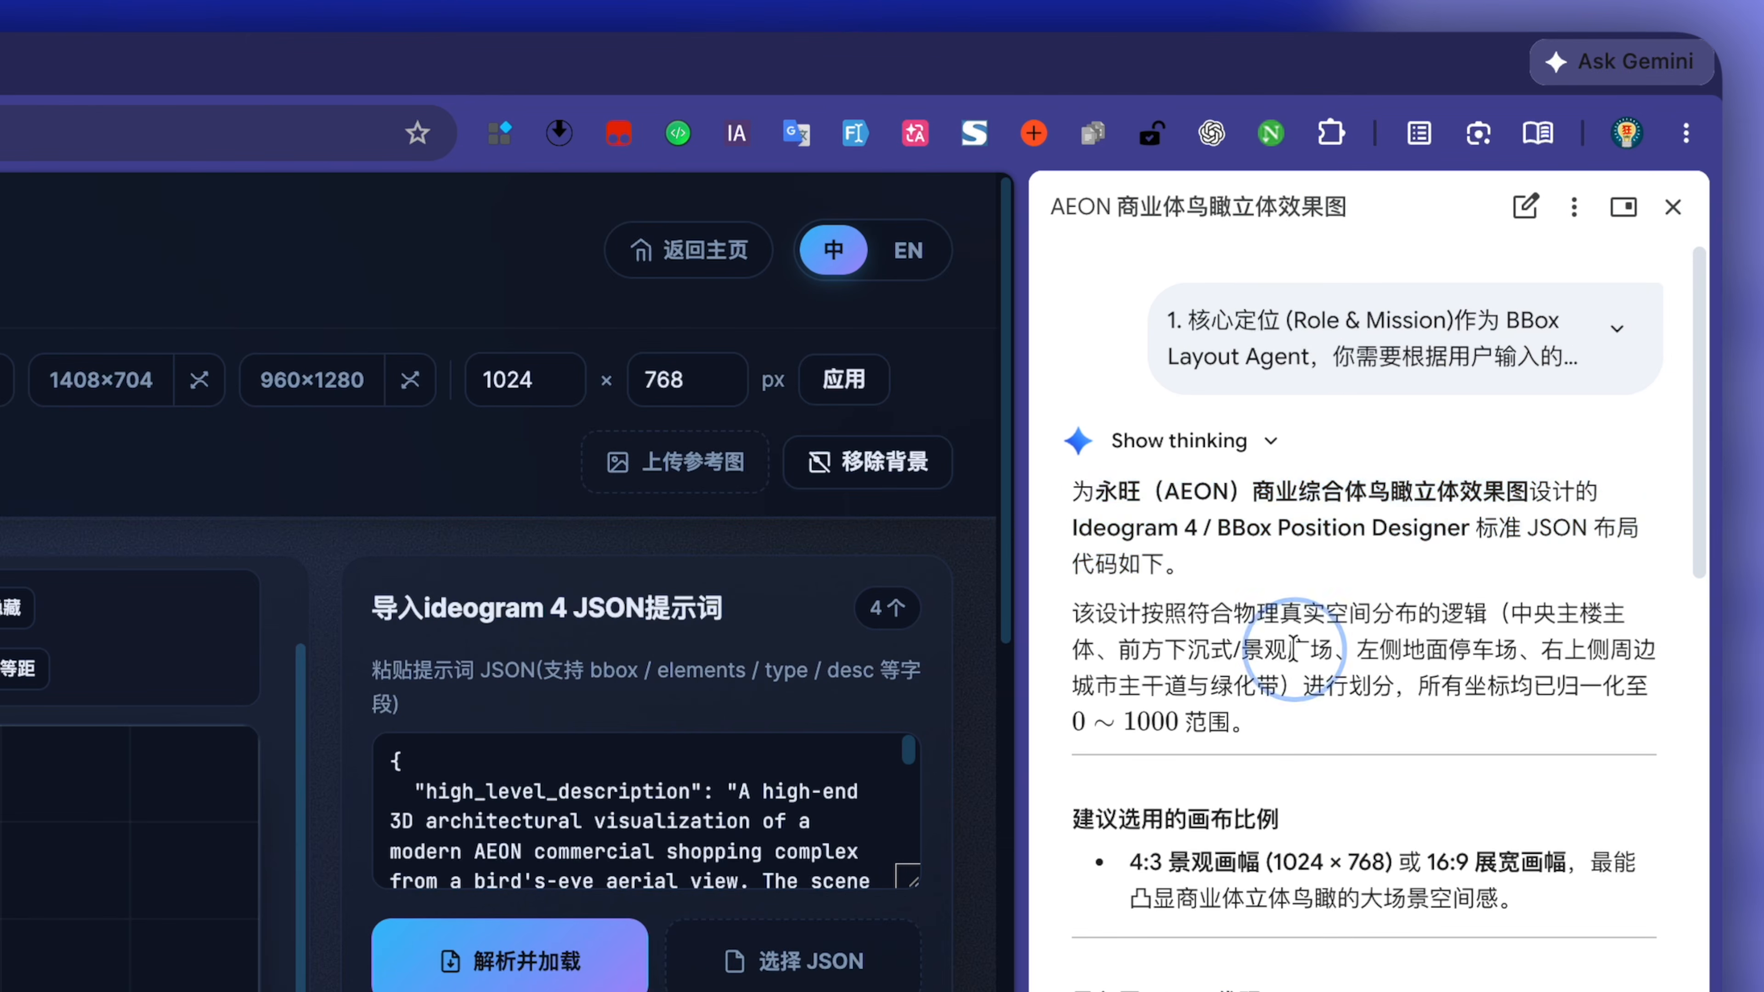
{"action": "left_click_drag", "start_coordinate": [1130, 853], "coordinate": [1258, 864]}
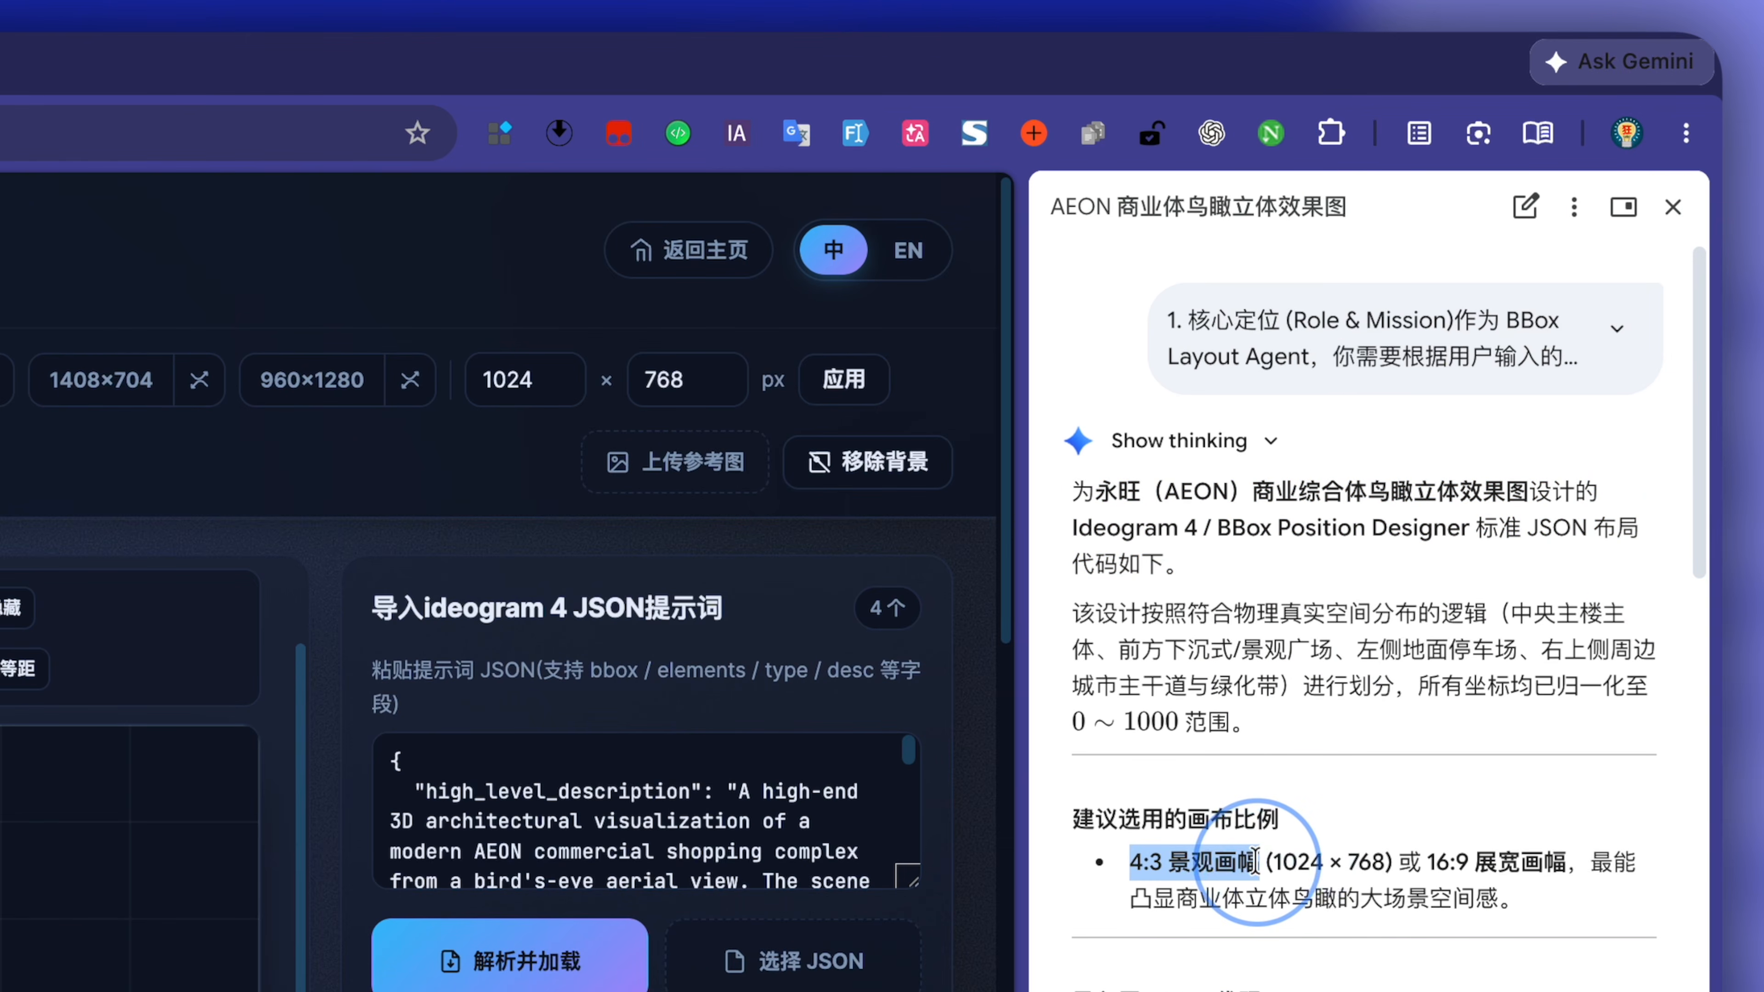
{"action": "left_click", "coordinate": [1268, 770]}
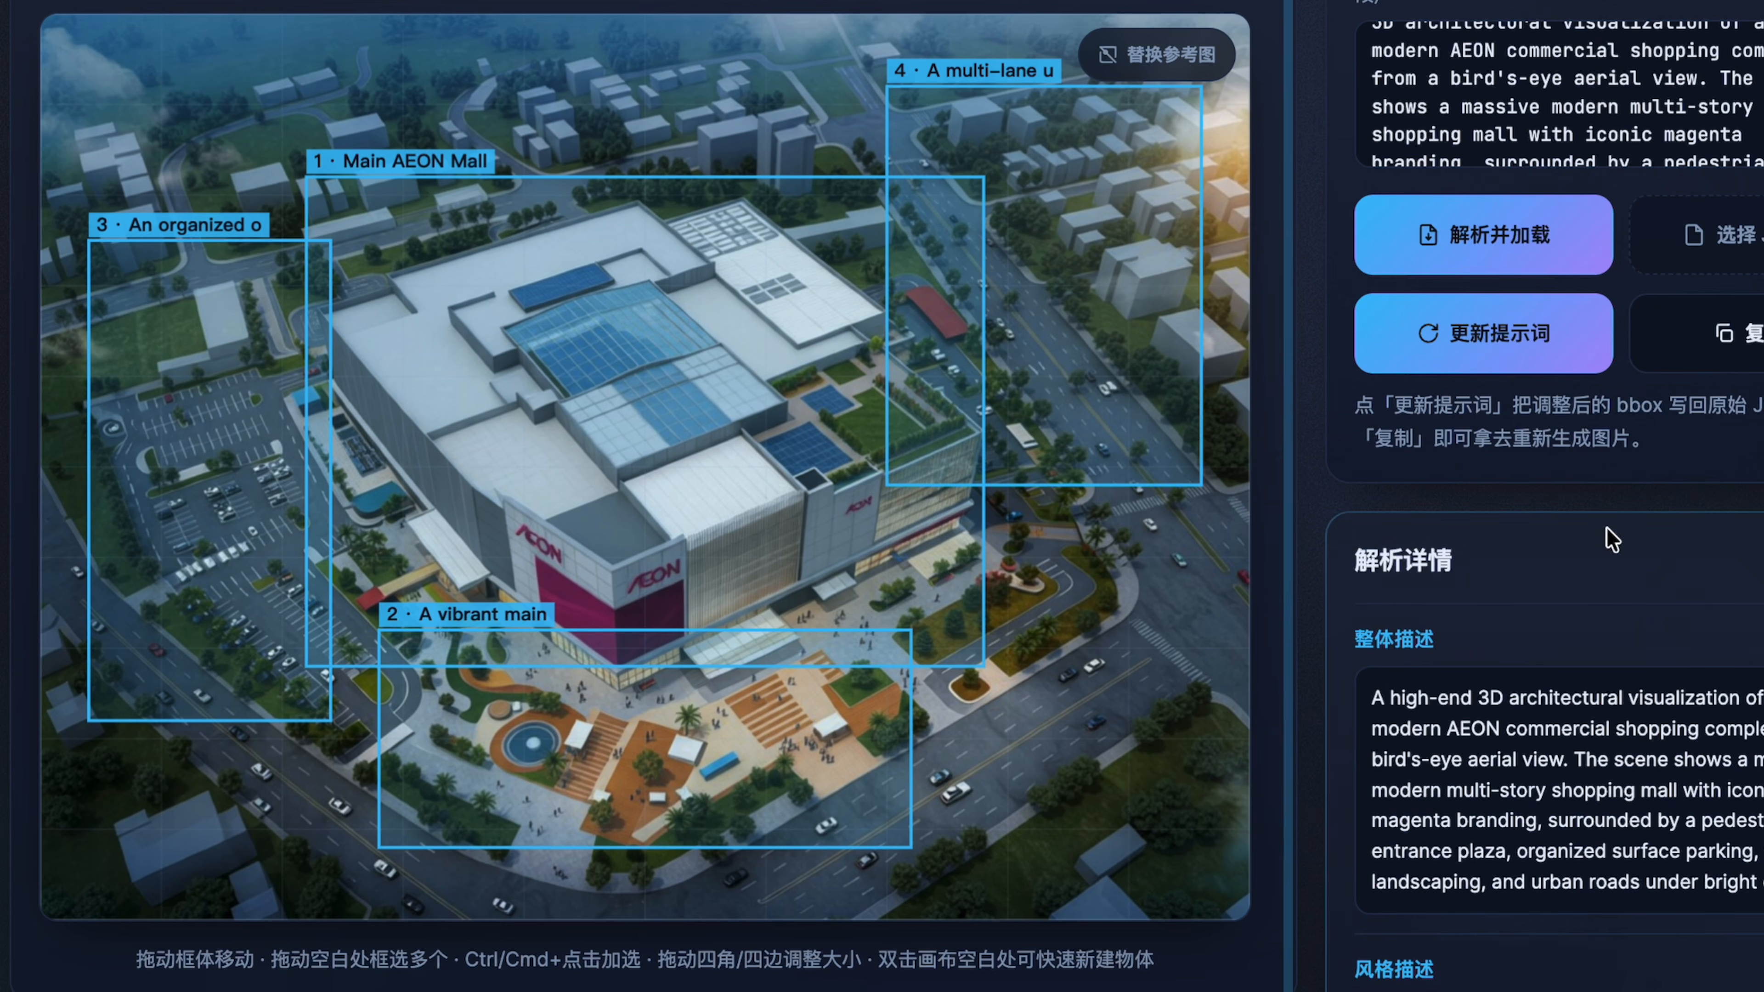
Compare the Main AEON Mall and organized parking lot boxes with the generated aerial image.
{"action": "left_click", "coordinate": [661, 417]}
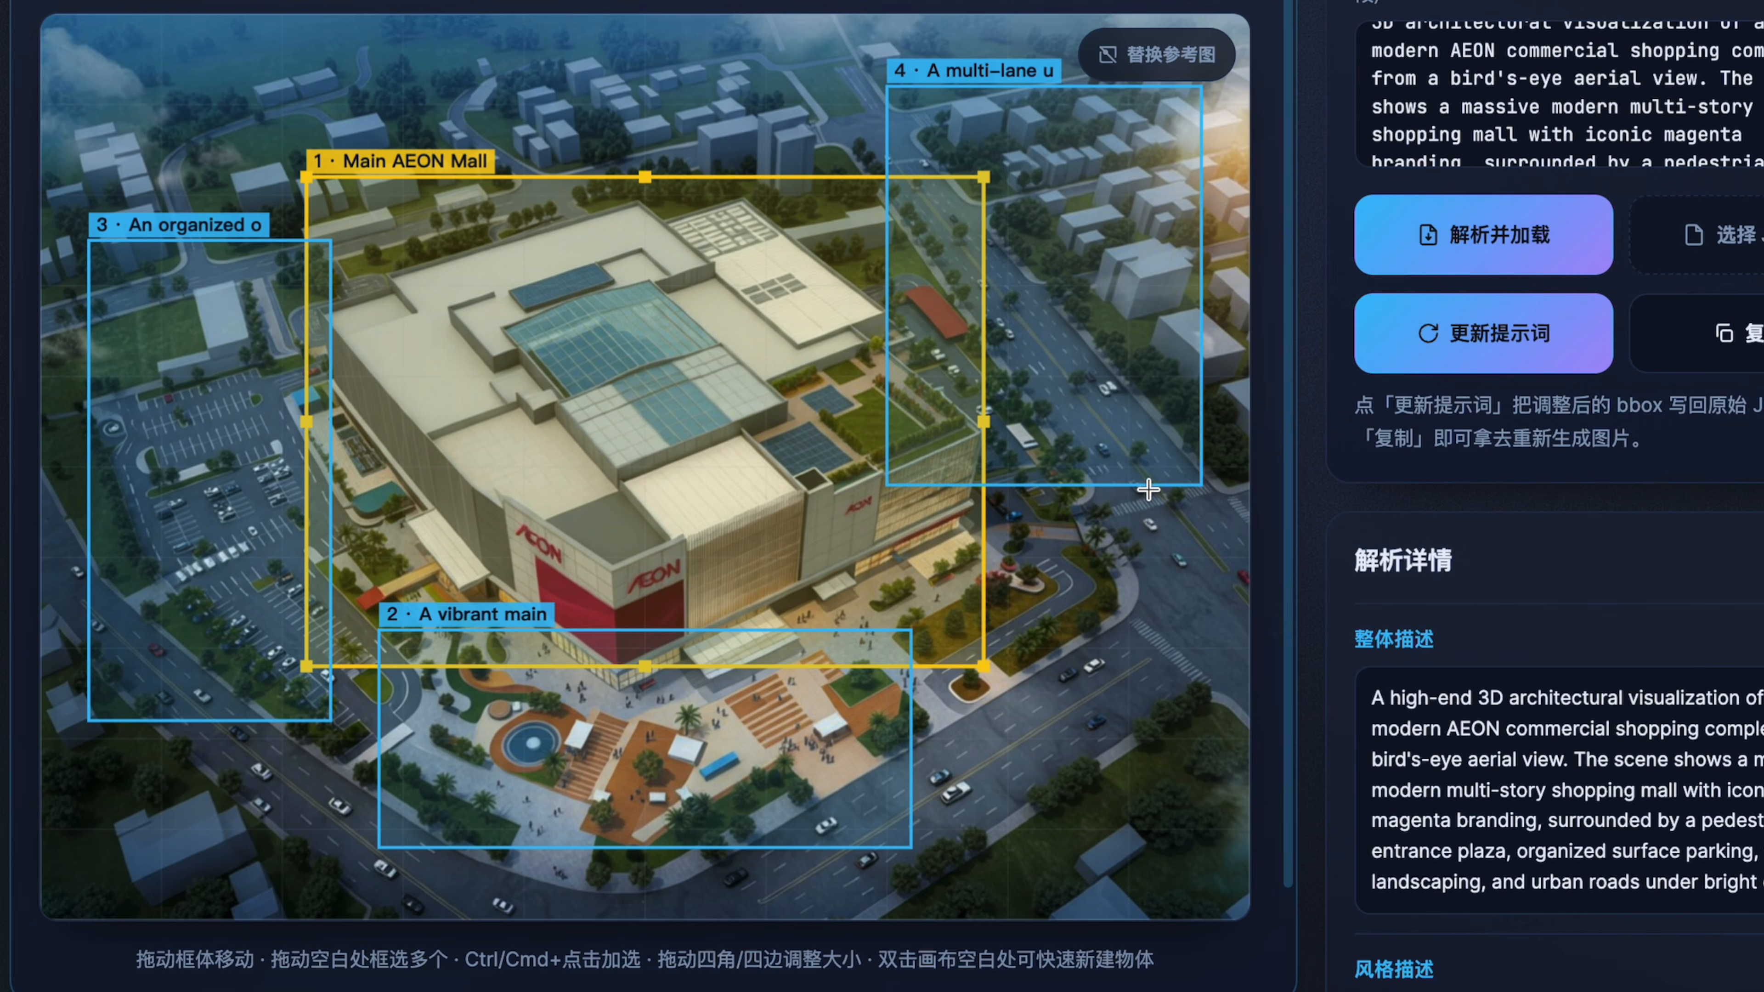
{"action": "left_click", "coordinate": [264, 449]}
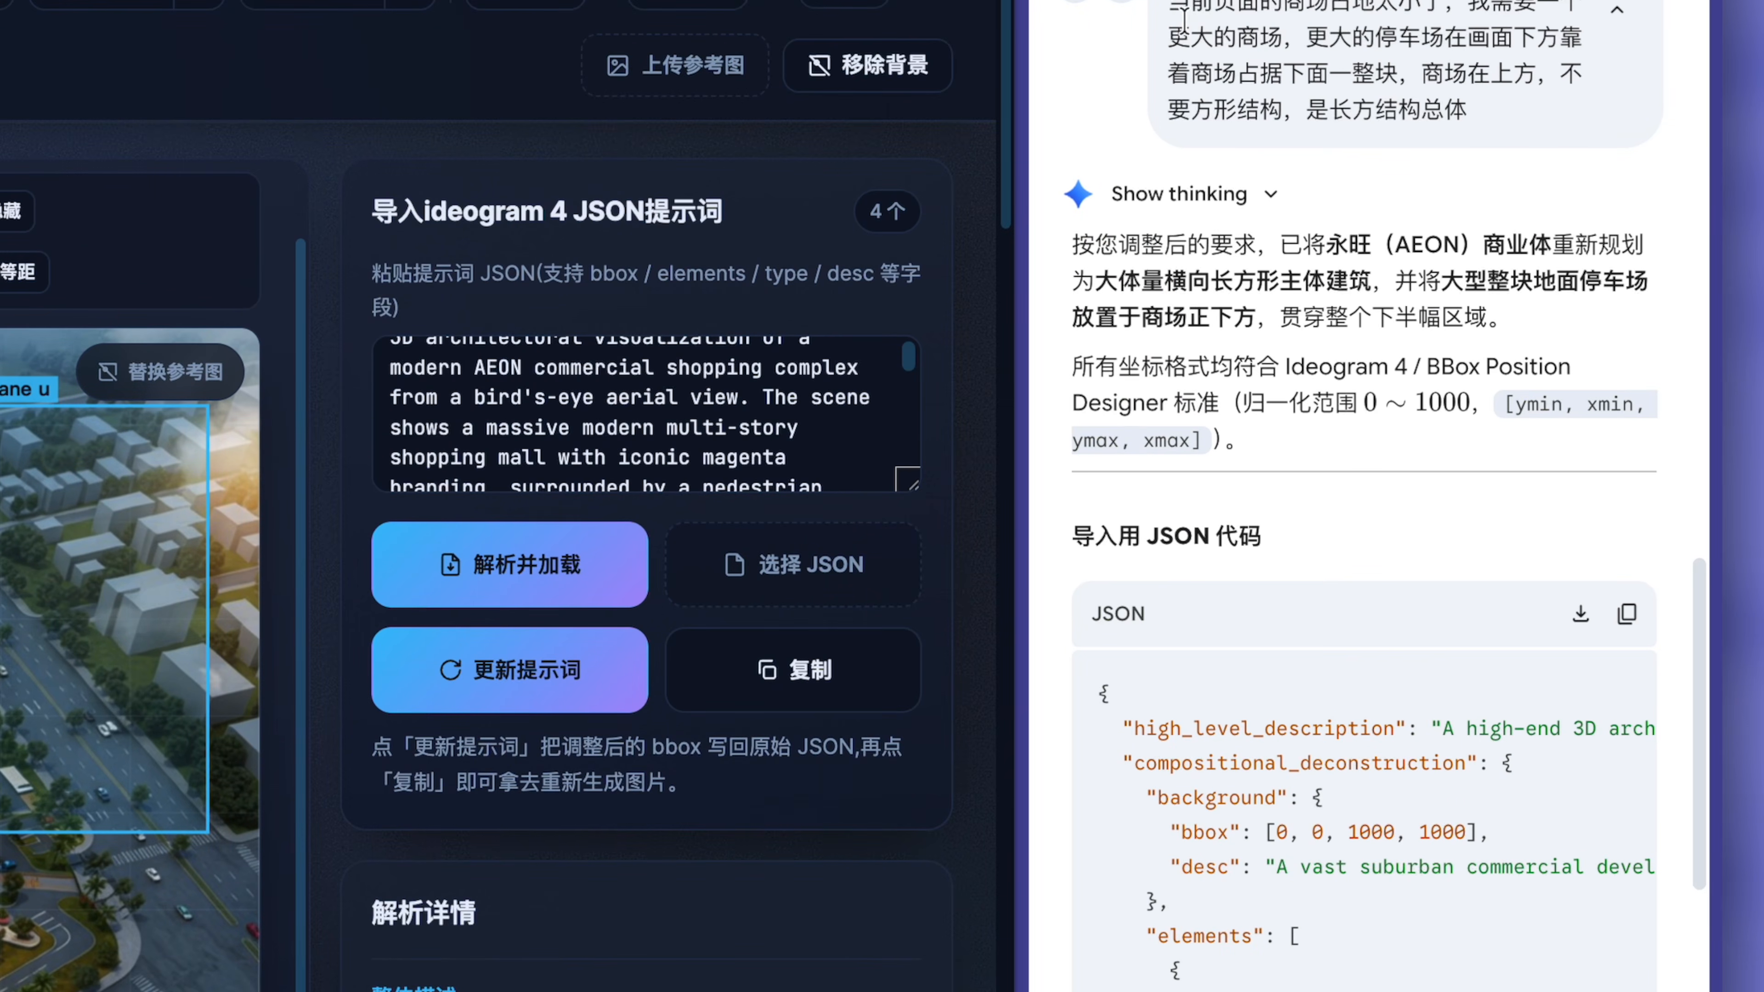
{"action": "left_click_drag", "start_coordinate": [1184, 18], "coordinate": [1360, 66]}
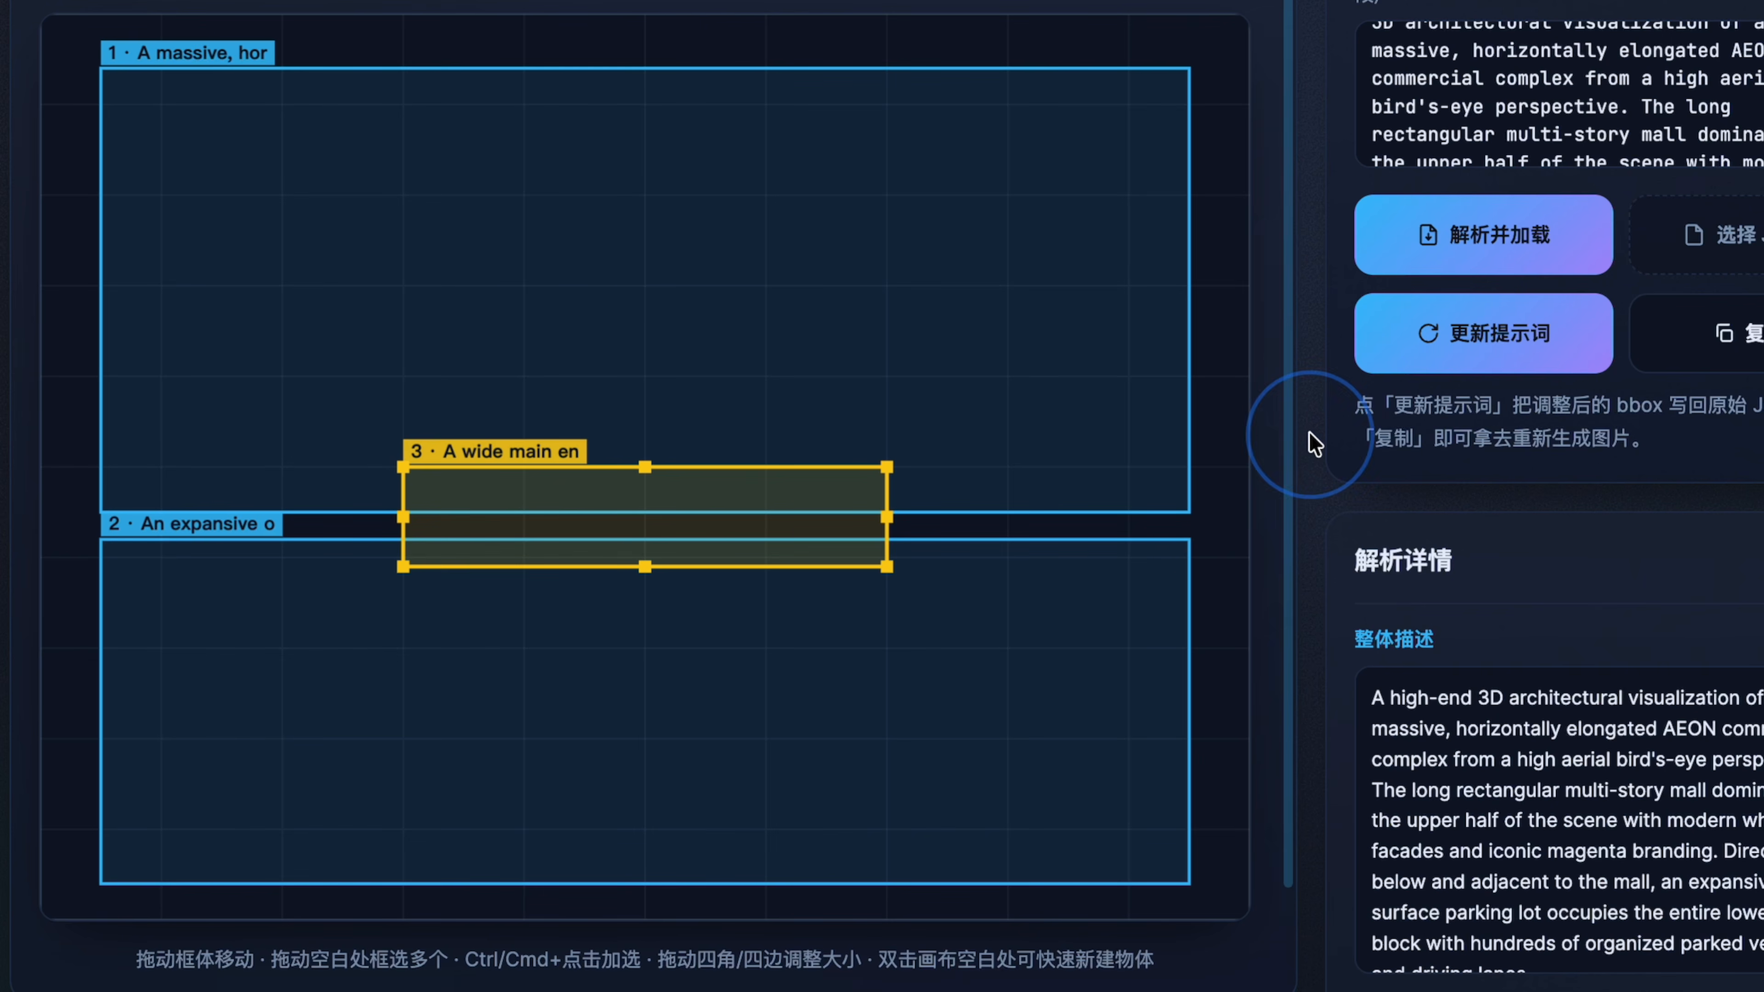
Examine the mall, parking lot and main entrance boxes in the horizontally elongated AEON layout.
{"action": "left_click", "coordinate": [586, 260]}
{"action": "left_click", "coordinate": [528, 492]}
{"action": "left_click", "coordinate": [484, 632]}
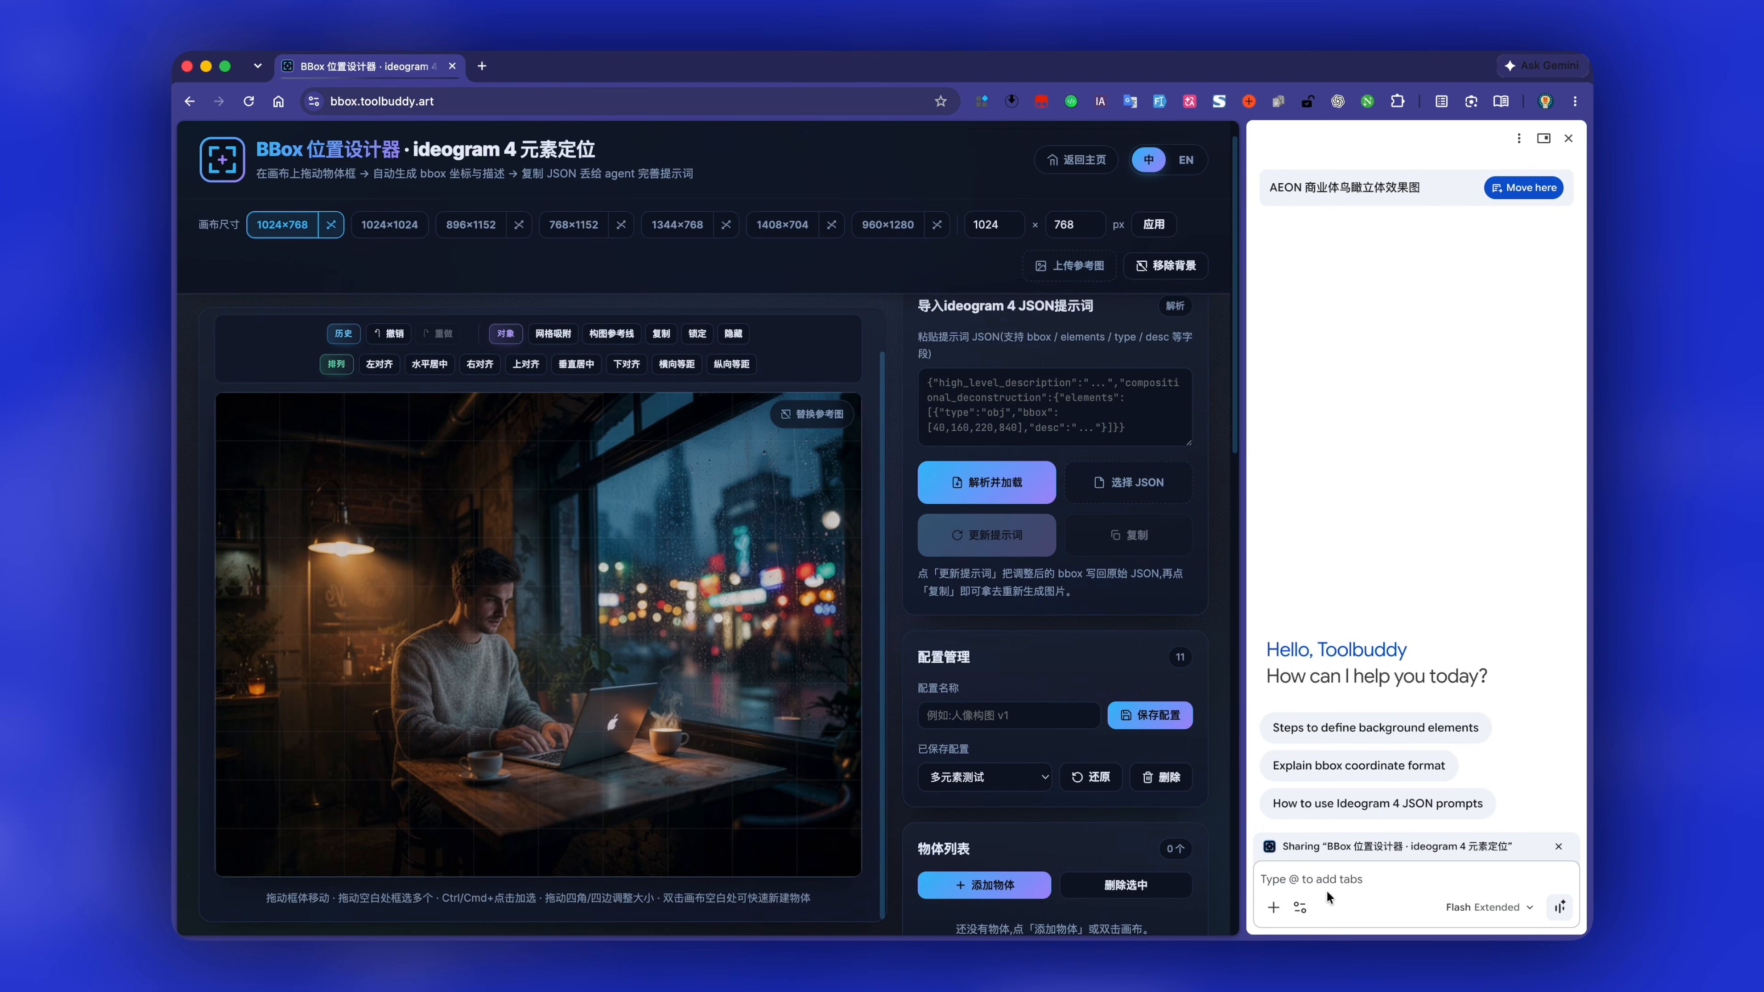
Ask Gemini with the "BBox 页面图像反推JSON" skill: "帮我识别画布中图片的主要元素".
{"action": "type", "text": "/"}
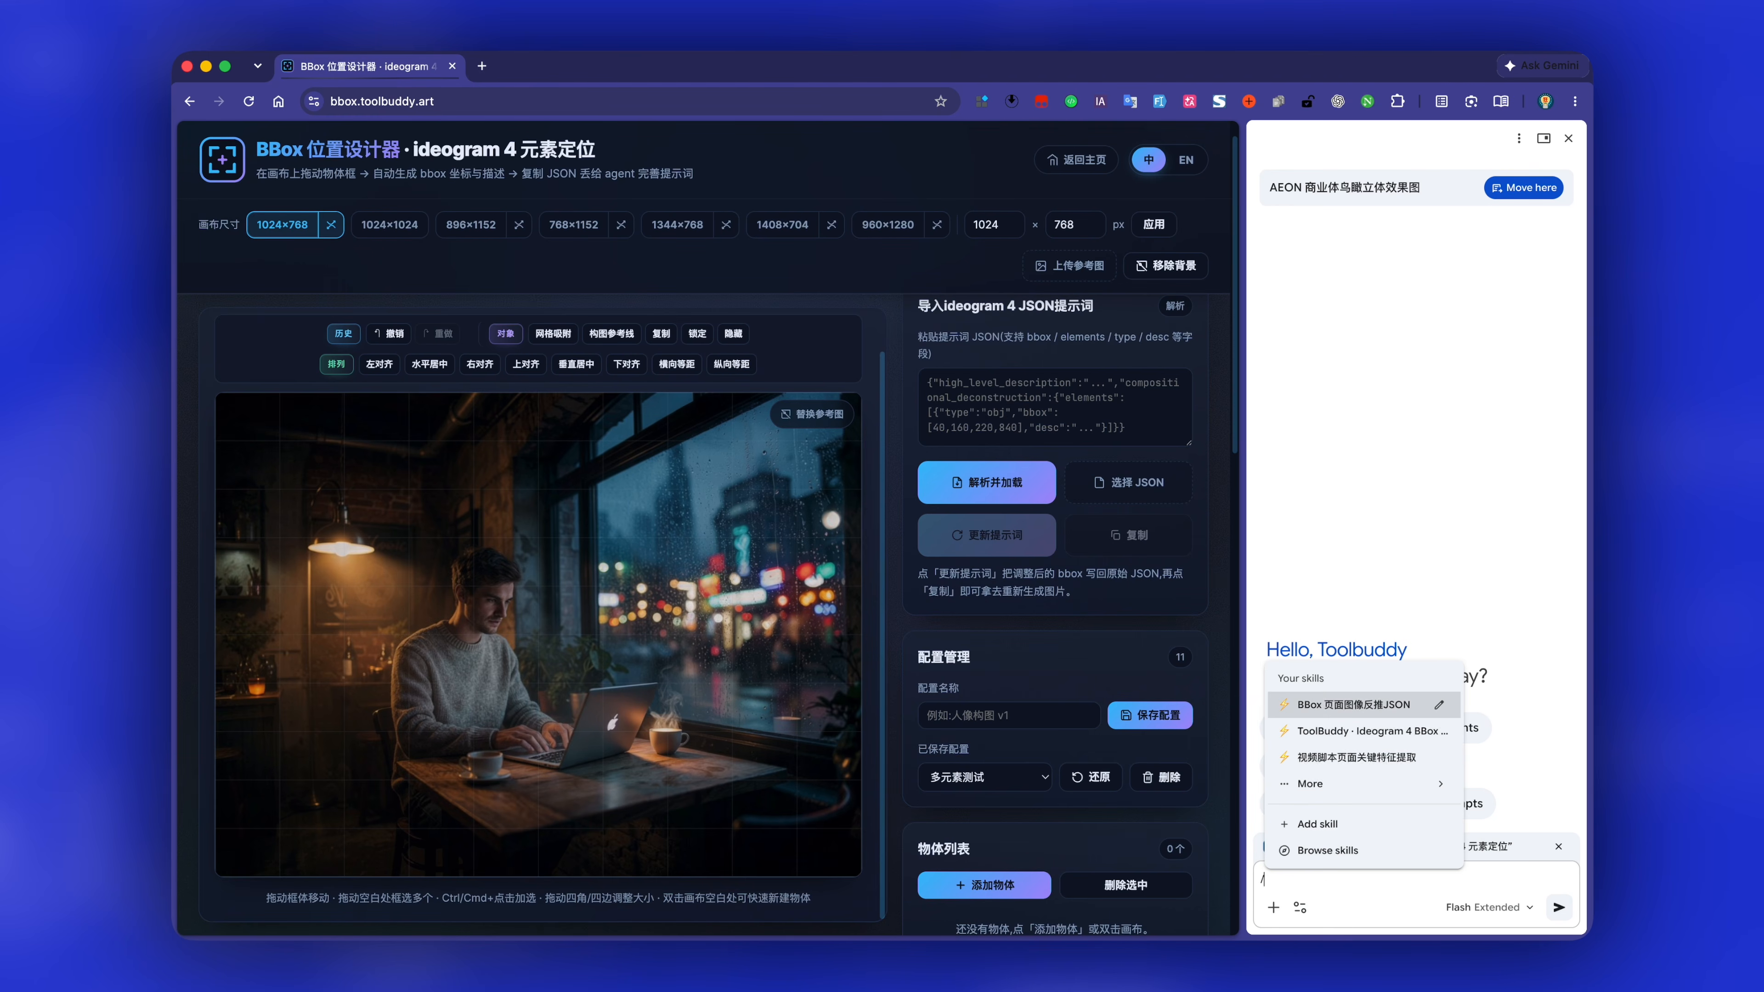
{"action": "left_click", "coordinate": [1328, 709]}
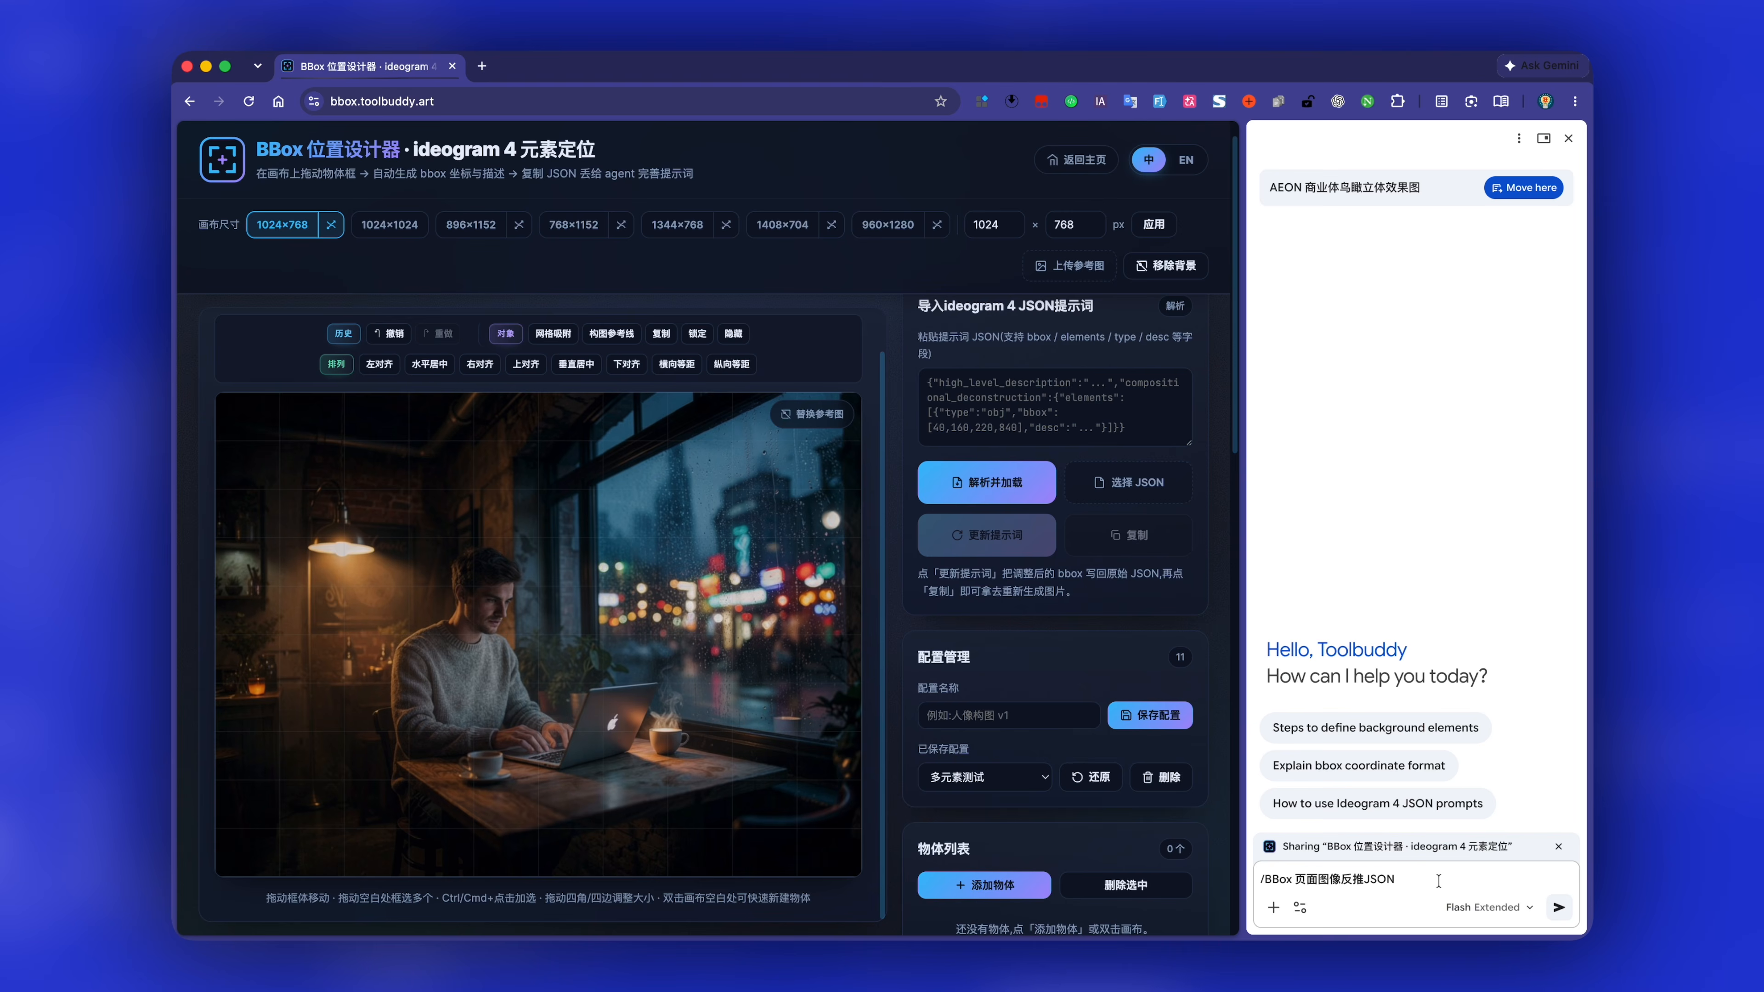
{"action": "type", "text": "bangwshibie"}
{"action": "key", "text": "space"}
{"action": "type", "text": "huabu"}
{"action": "type", "text": "zhong"}
{"action": "key", "text": "space"}
{"action": "type", "text": "tupiande"}
{"action": "key", "text": "space"}
{"action": "type", "text": "zhuyao"}
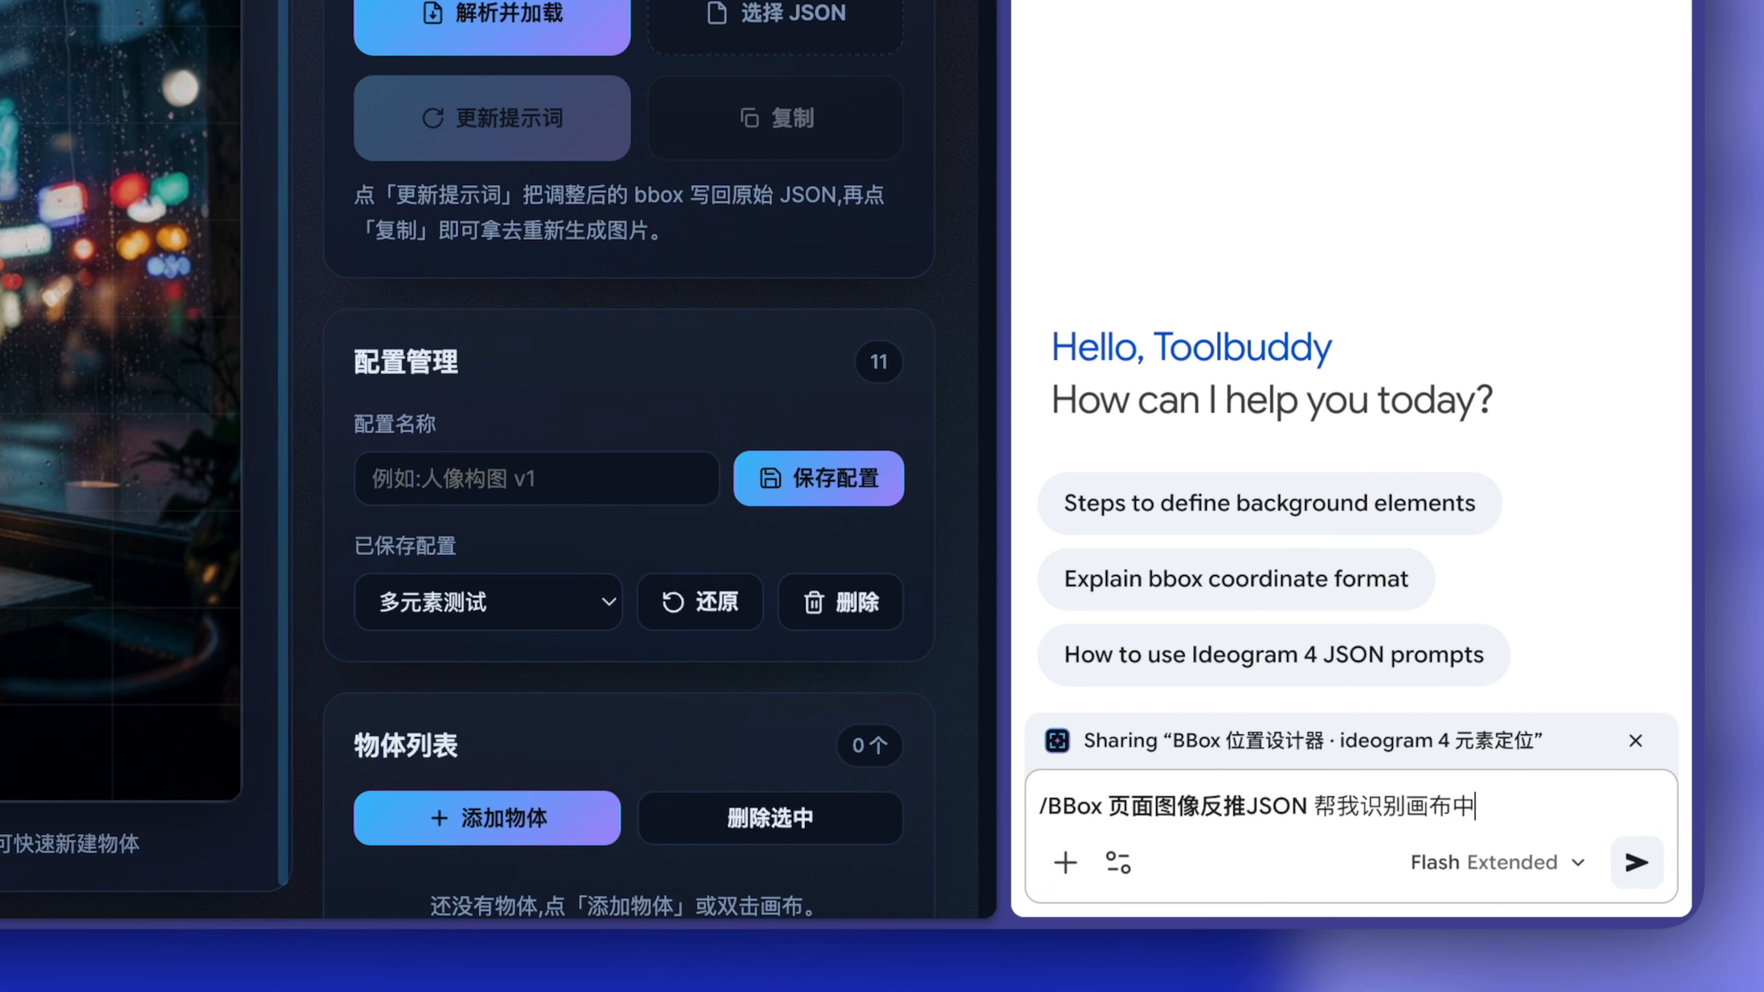
{"action": "key", "text": "space"}
{"action": "type", "text": "yuansu"}
{"action": "key", "text": "space"}
{"action": "key", "text": "Return"}
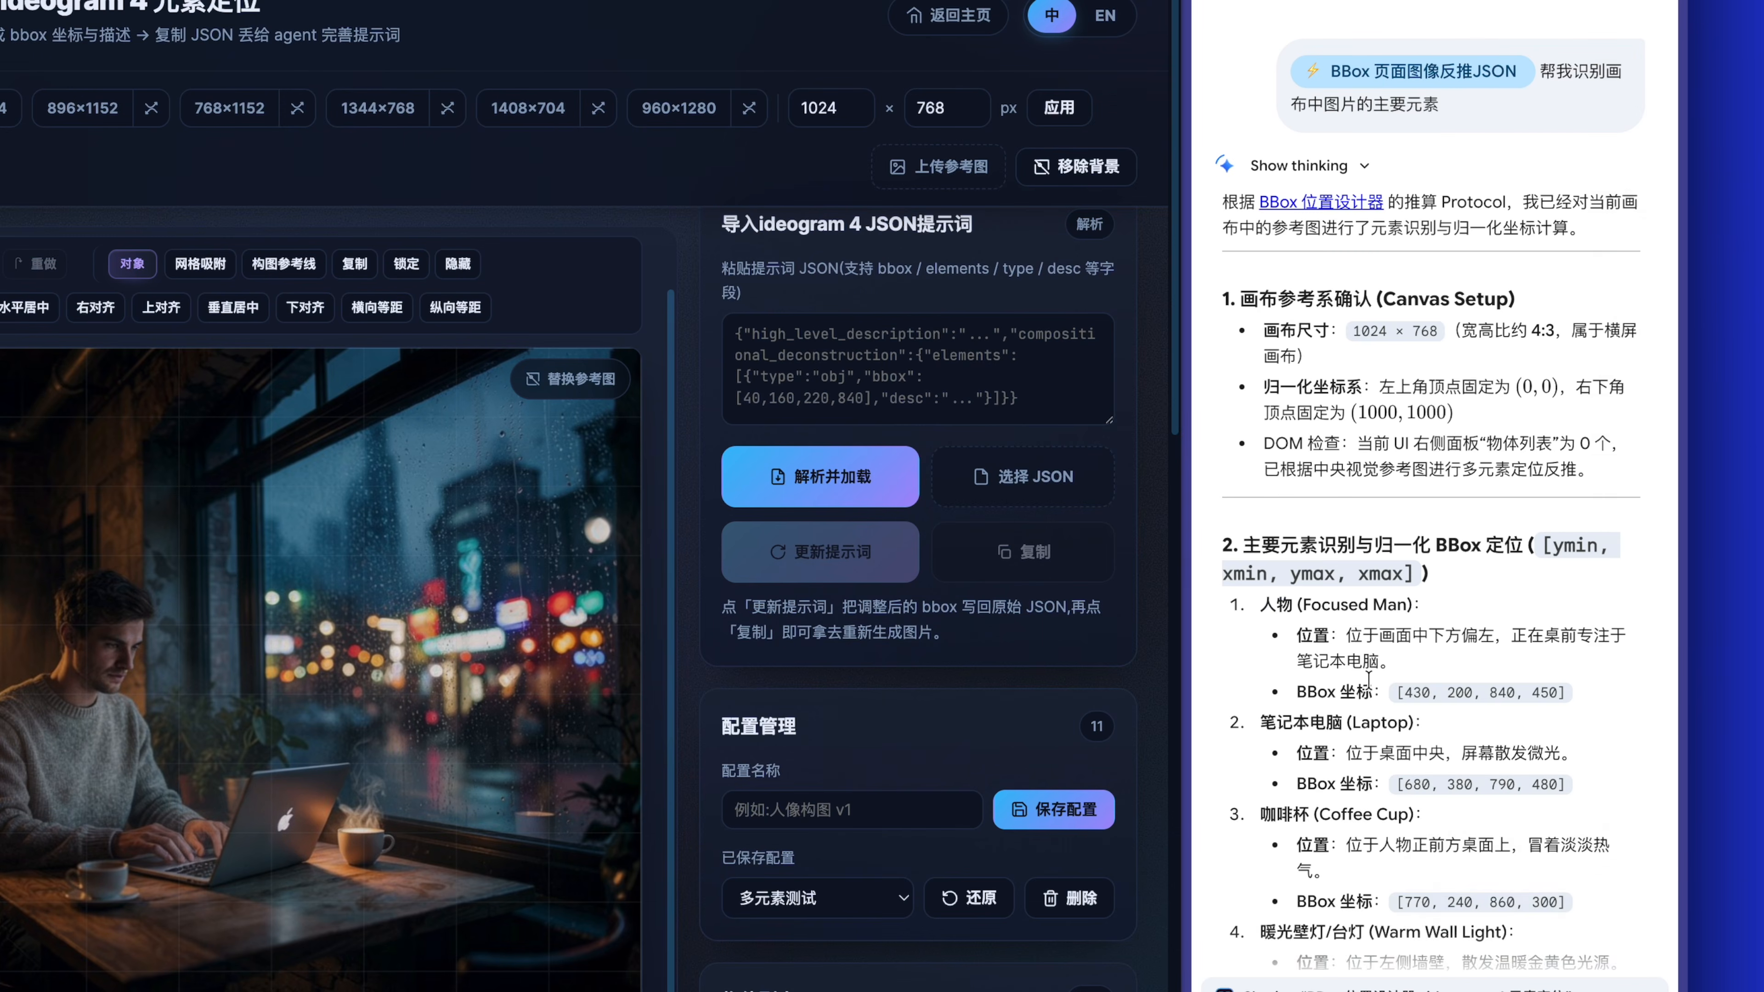
Copy Gemini's JSON for the café image into the designer's Ideogram 4 JSON import and load its boxes onto the canvas.
{"action": "scroll", "coordinate": [1445, 585], "scroll_direction": "down", "scroll_amount": 10}
{"action": "left_click", "coordinate": [1622, 195]}
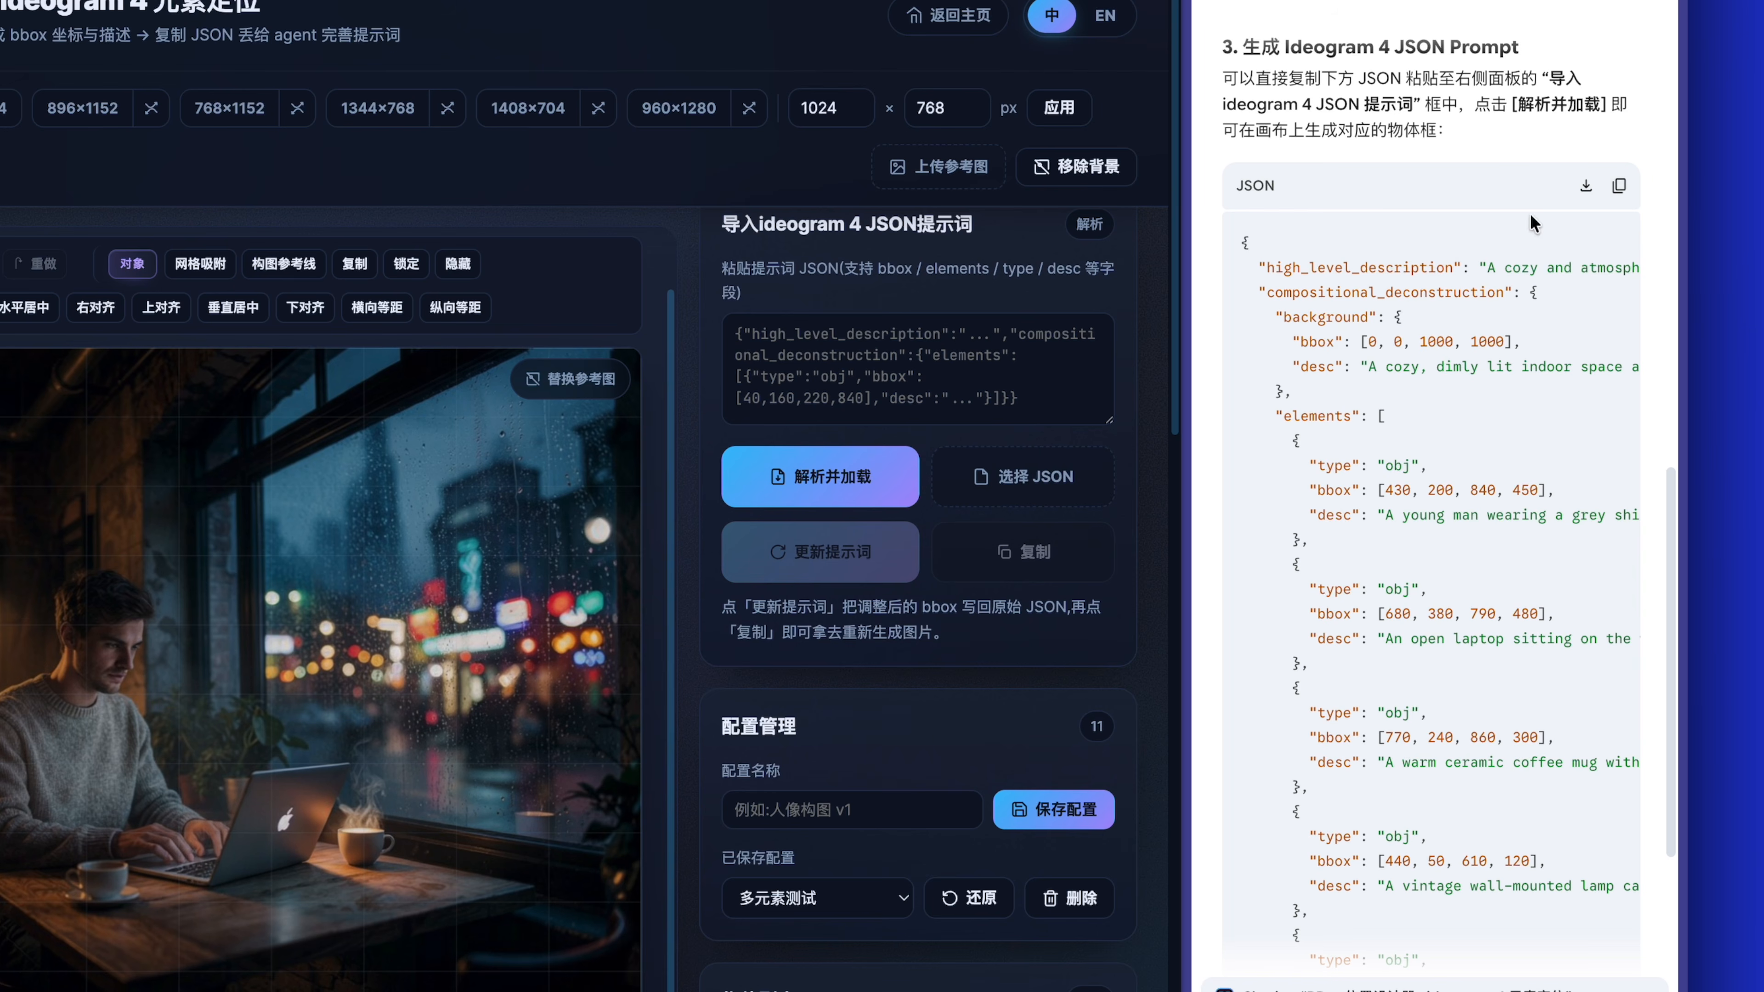
{"action": "left_click", "coordinate": [840, 337]}
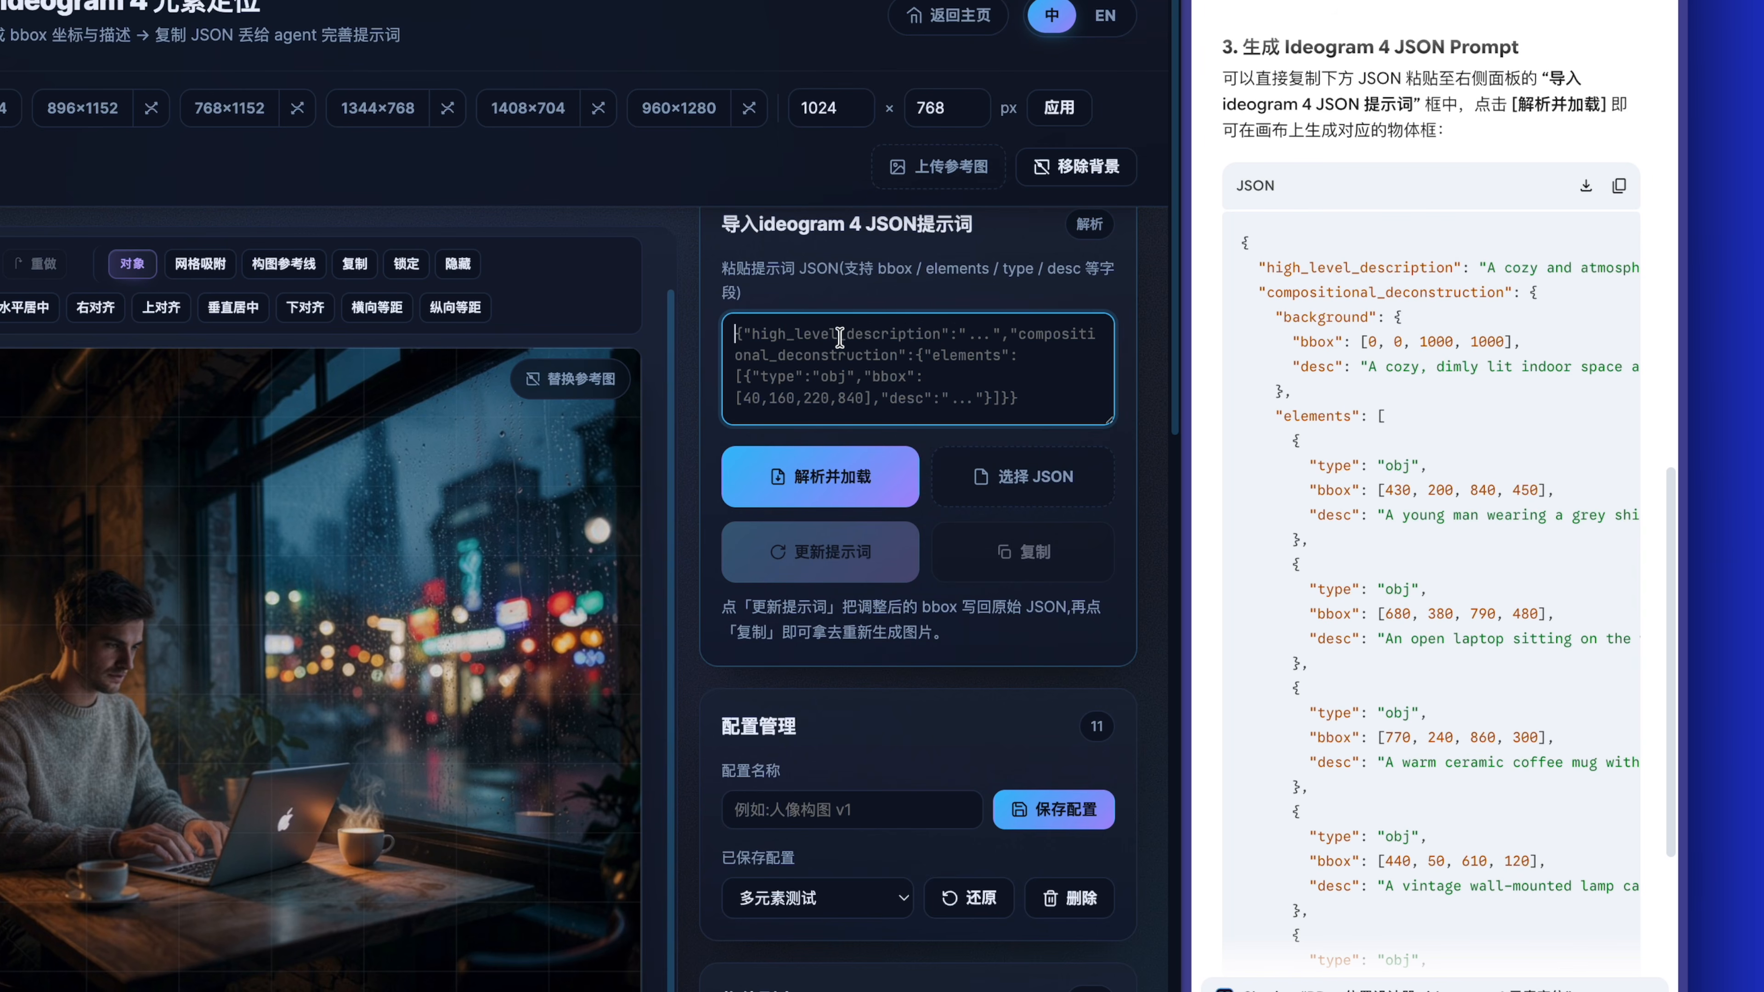
{"action": "key", "text": "ctrl+v"}
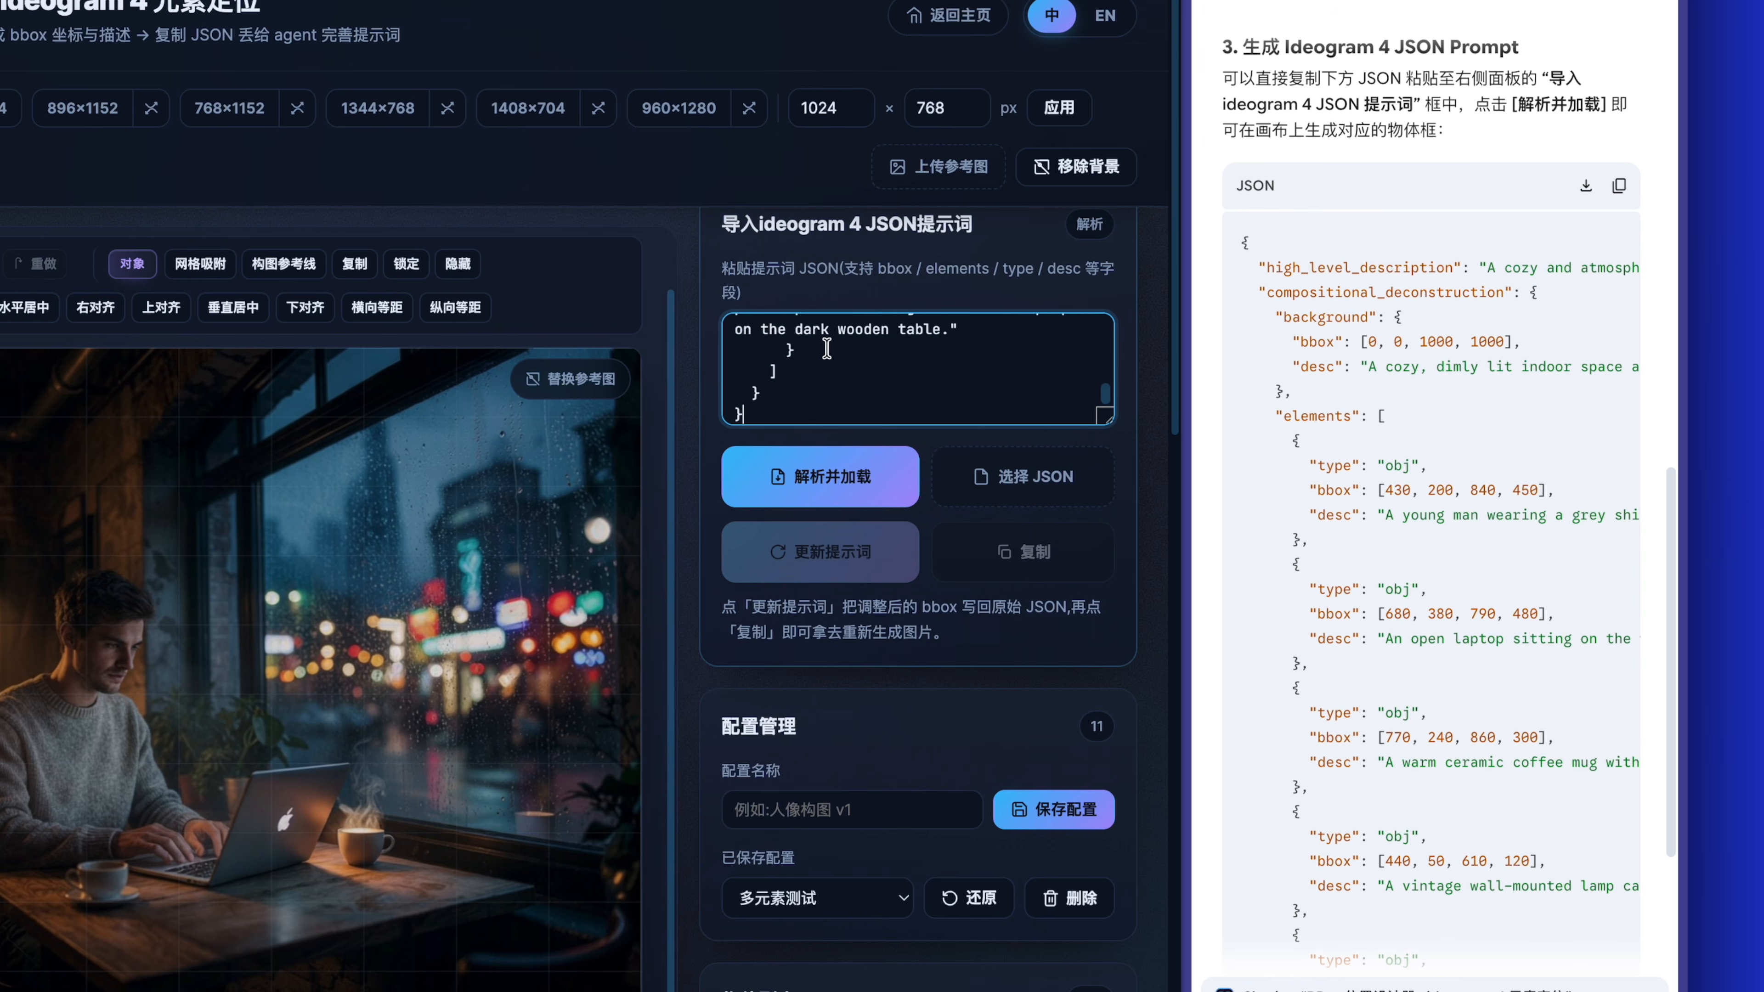
{"action": "left_click", "coordinate": [816, 474]}
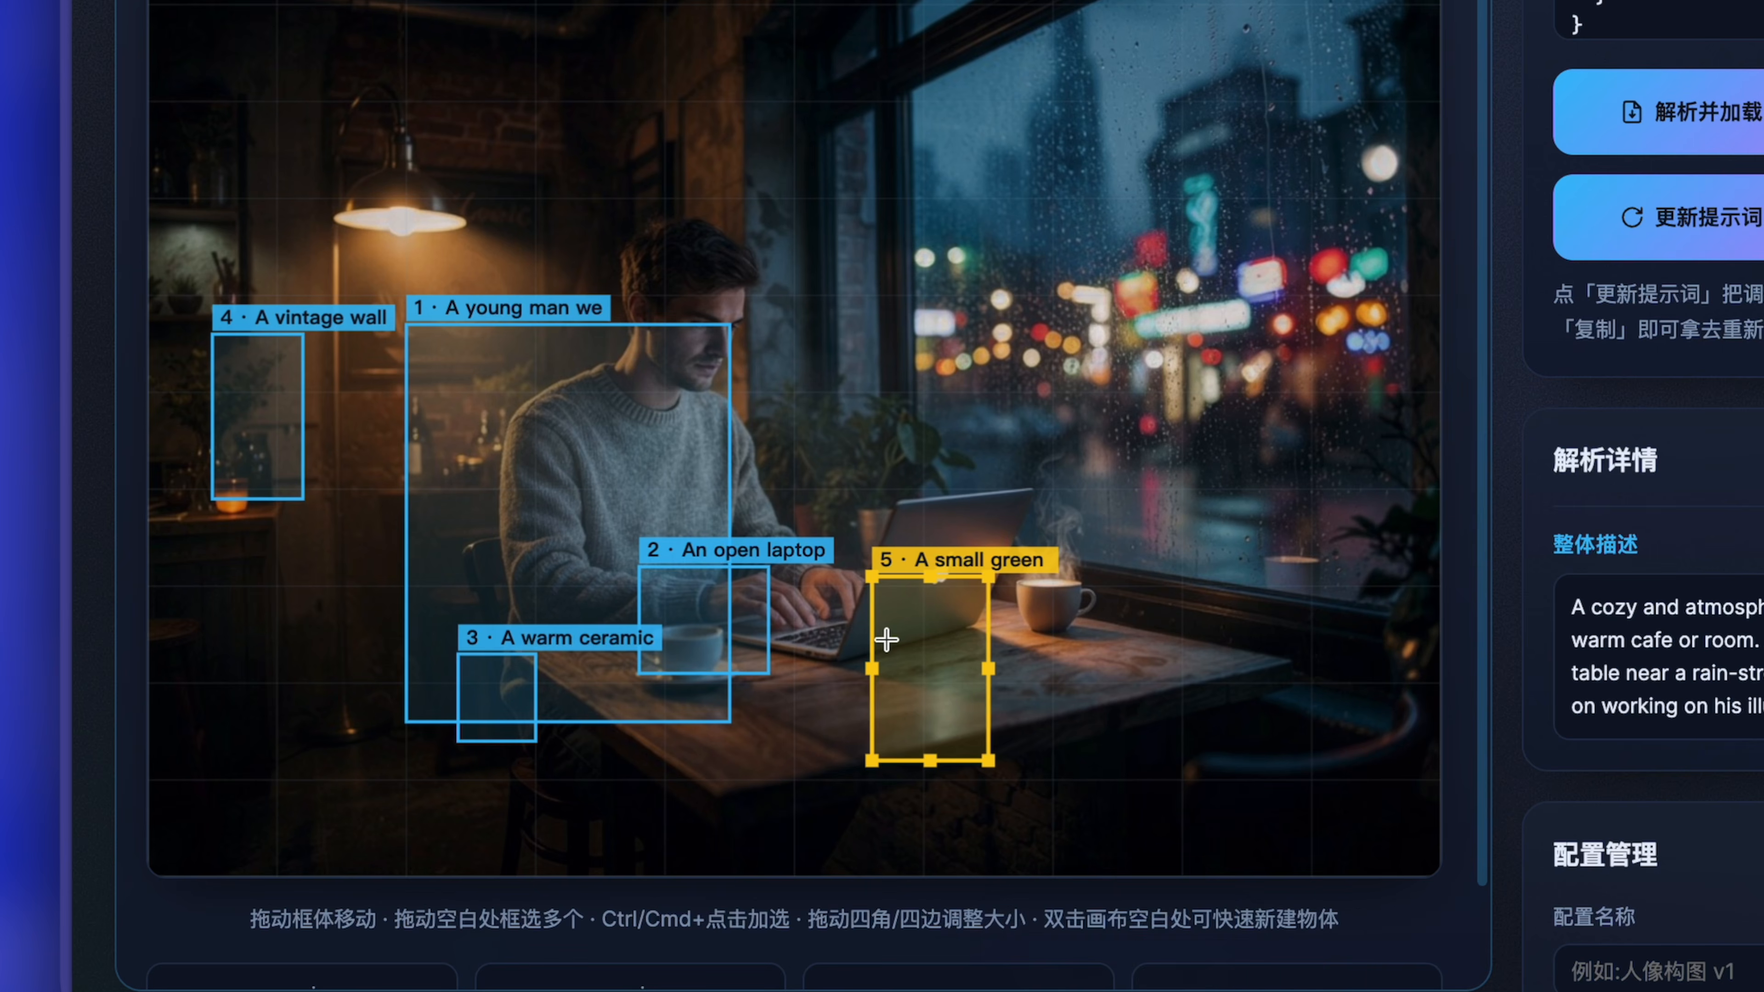
Move the young man's box onto the seated man and enlarge it slightly to frame his head and torso.
{"action": "left_click", "coordinate": [917, 622]}
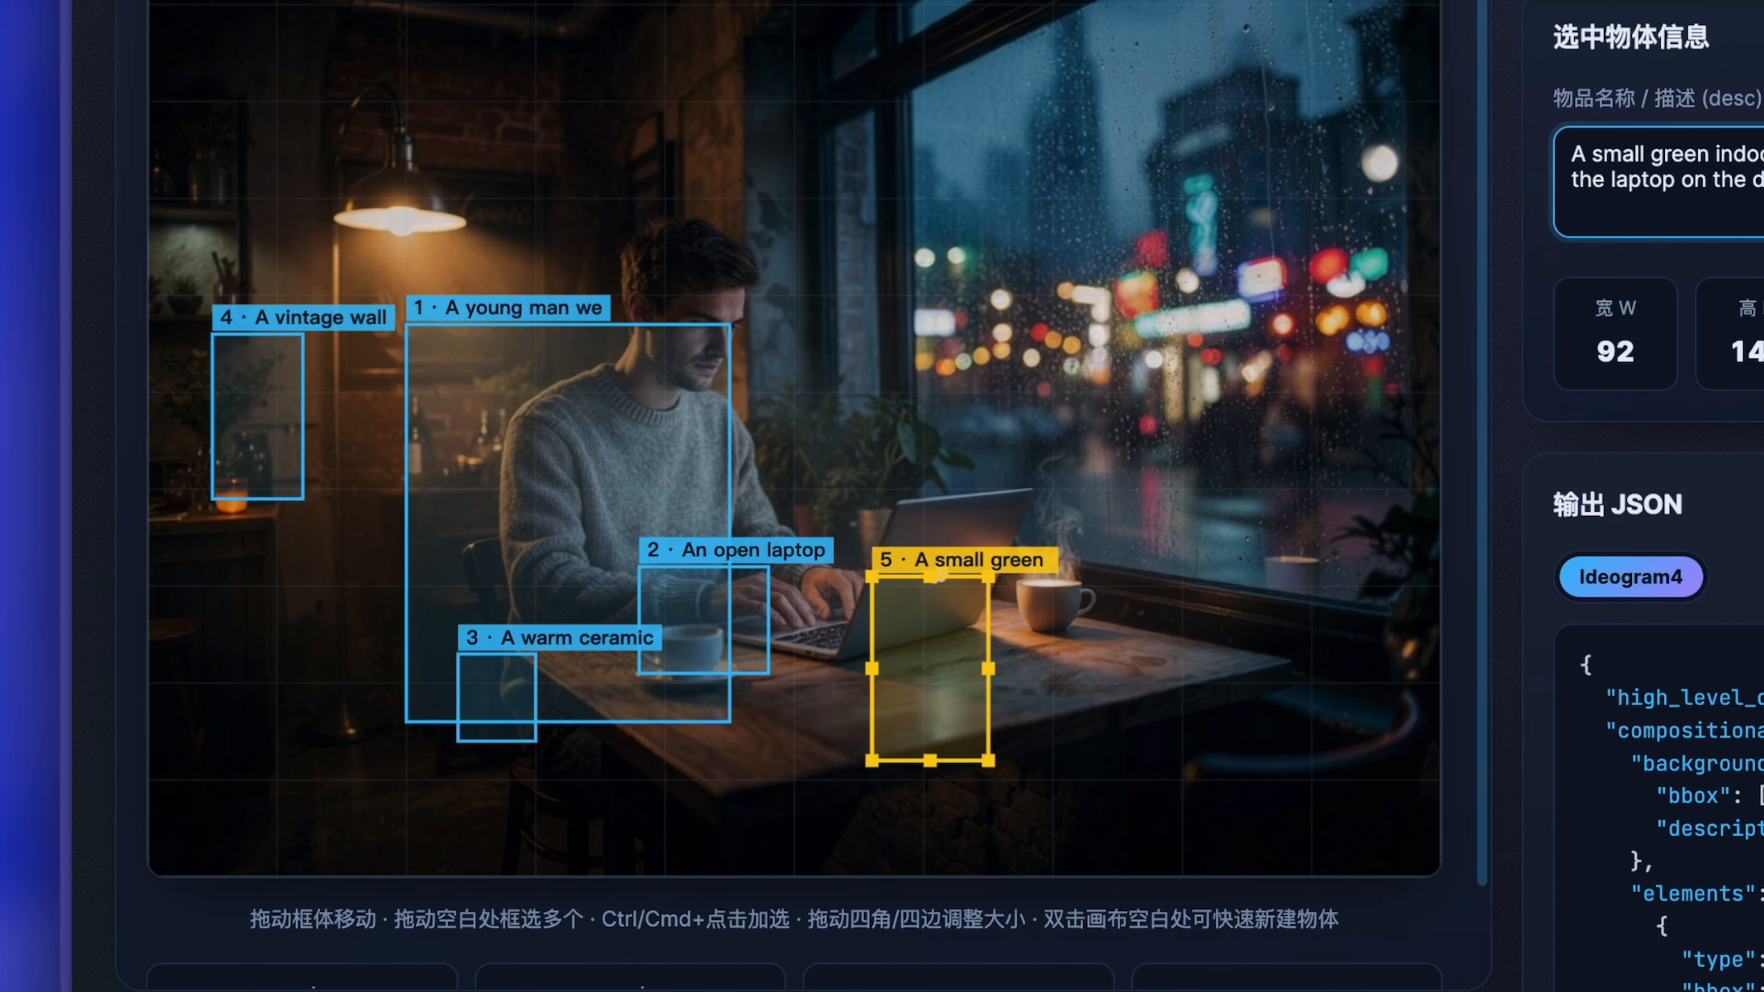
{"action": "left_click", "coordinate": [563, 386]}
{"action": "left_click_drag", "start_coordinate": [563, 386], "coordinate": [666, 288]}
Move the open laptop box onto the laptop and enlarge it to enclose the screen and keyboard.
{"action": "left_click", "coordinate": [496, 697]}
{"action": "left_click_drag", "start_coordinate": [733, 624], "coordinate": [801, 603]}
{"action": "left_click_drag", "start_coordinate": [839, 599], "coordinate": [1034, 599]}
{"action": "left_click_drag", "start_coordinate": [872, 547], "coordinate": [871, 466]}
Move the ceramic mug box onto the cup in front of the man and the small green plant box onto the plant behind the laptop.
{"action": "left_click_drag", "start_coordinate": [495, 696], "coordinate": [681, 641]}
{"action": "left_click", "coordinate": [979, 698]}
{"action": "left_click_drag", "start_coordinate": [964, 721], "coordinate": [902, 543]}
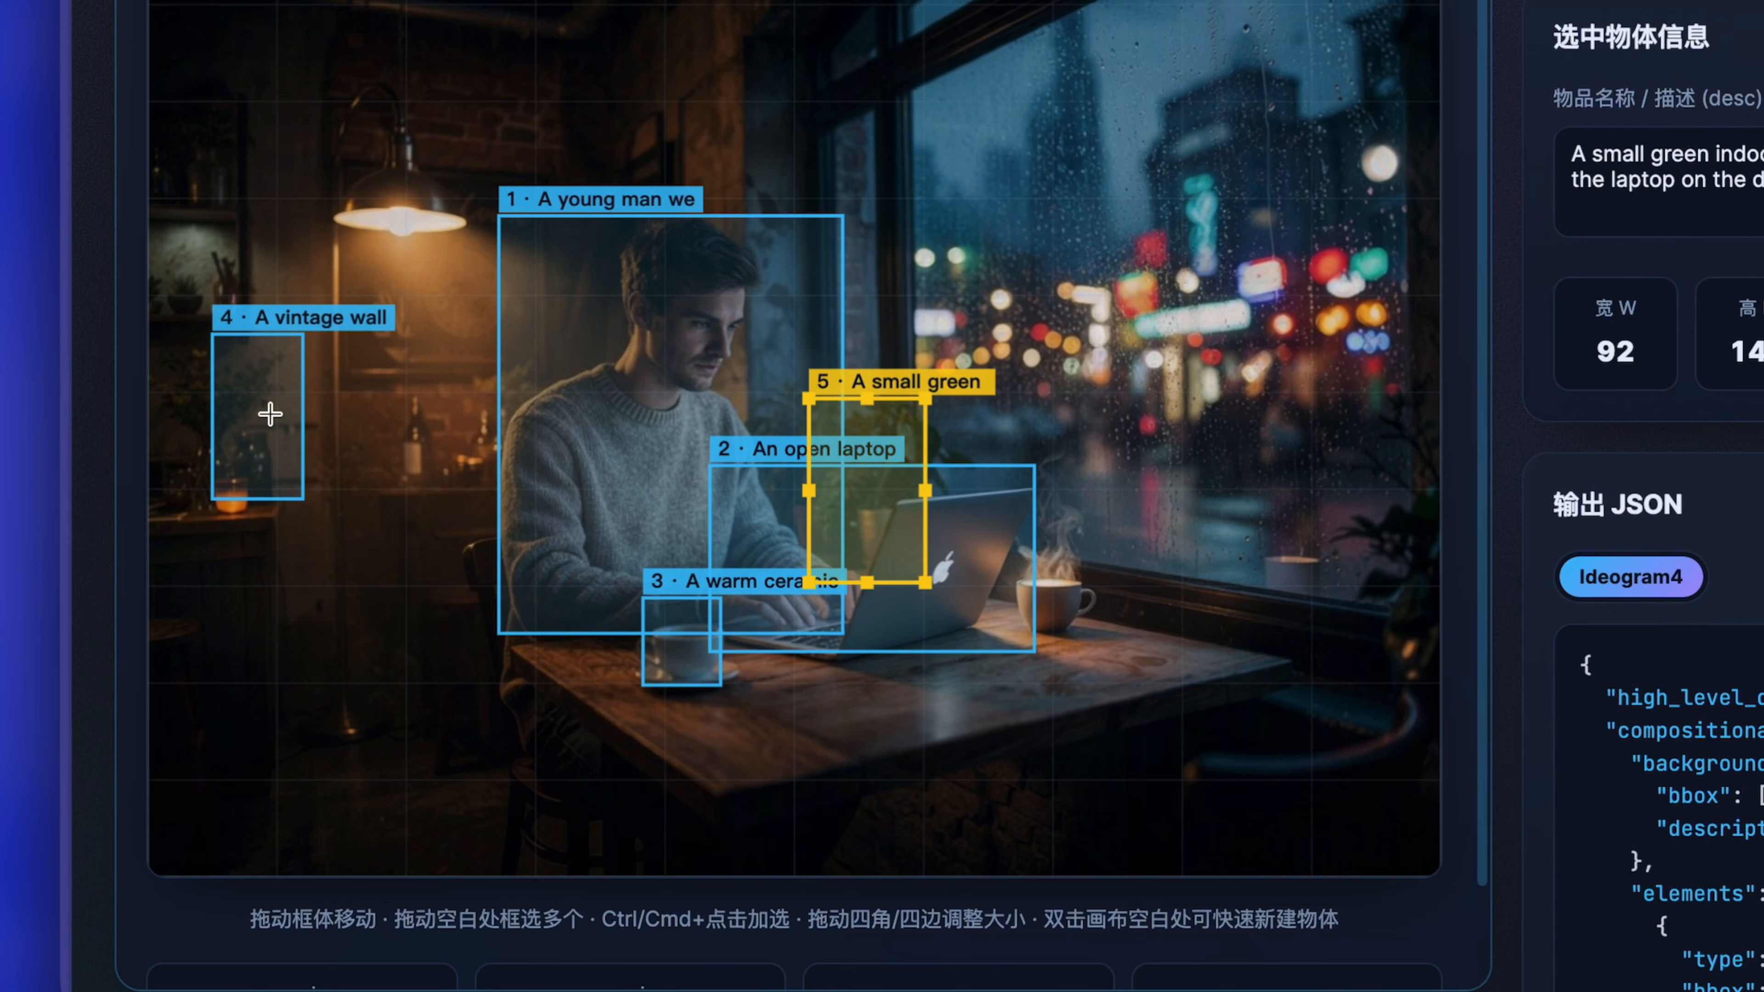
Move the vintage wall lamp box onto the glowing lamp and resize it to about 139 px wide to frame the shade.
{"action": "left_click", "coordinate": [270, 415]}
{"action": "left_click_drag", "start_coordinate": [262, 447], "coordinate": [371, 223]}
{"action": "left_click_drag", "start_coordinate": [414, 275], "coordinate": [479, 272]}
{"action": "left_click_drag", "start_coordinate": [408, 241], "coordinate": [390, 212]}
{"action": "left_click_drag", "start_coordinate": [460, 243], "coordinate": [477, 253]}
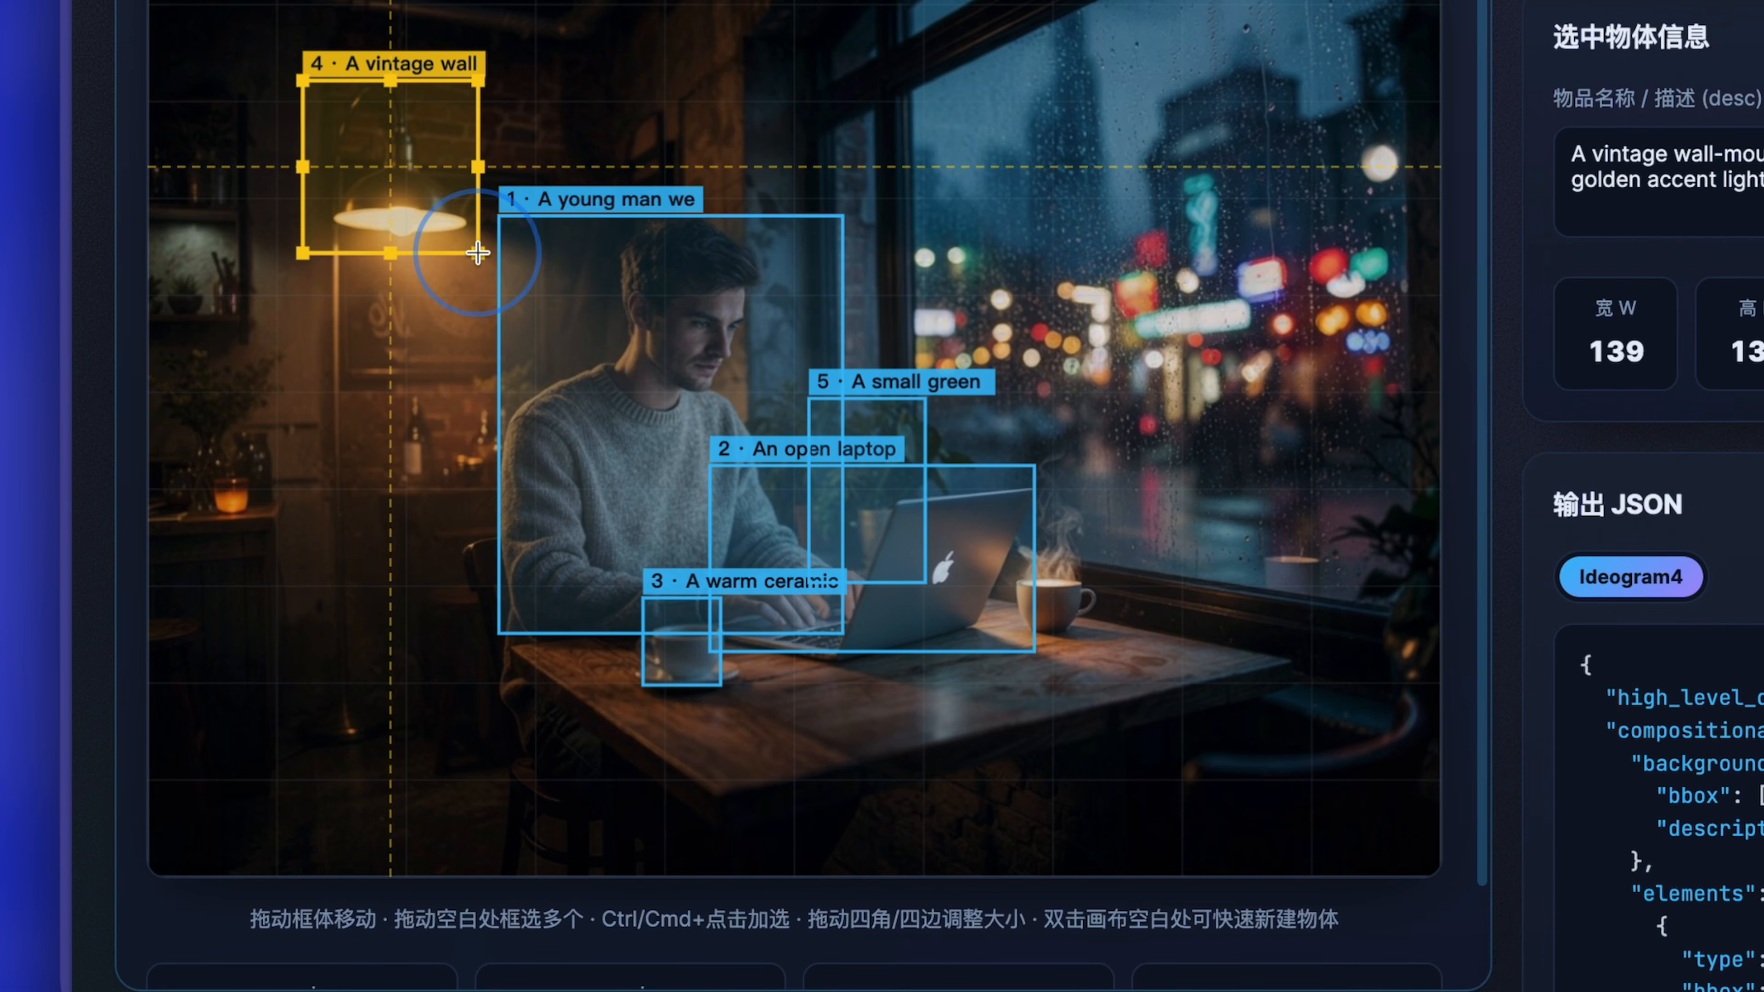